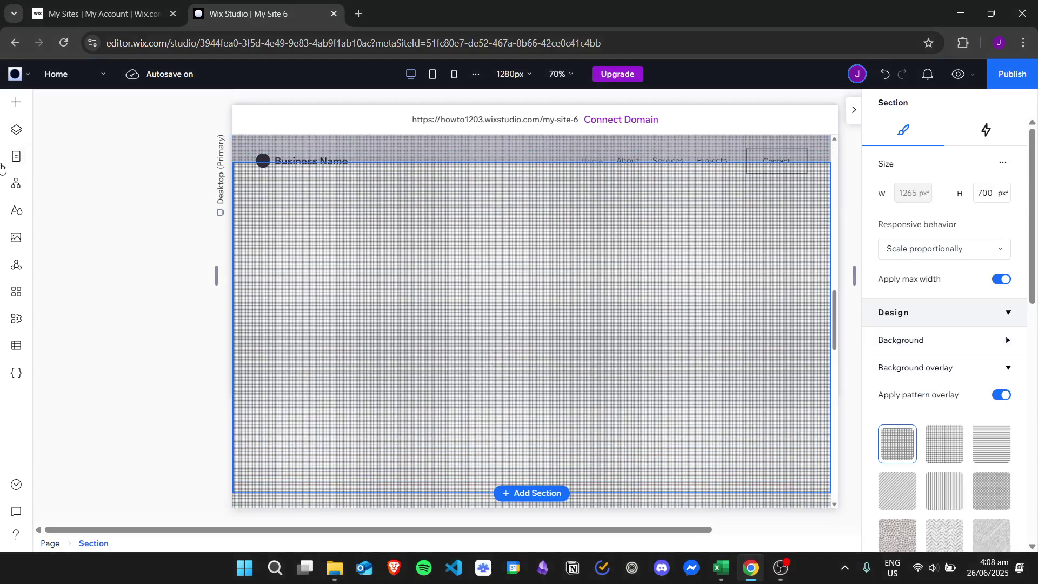
- Open the full site media library from the media elements for adding an image
click(16, 102)
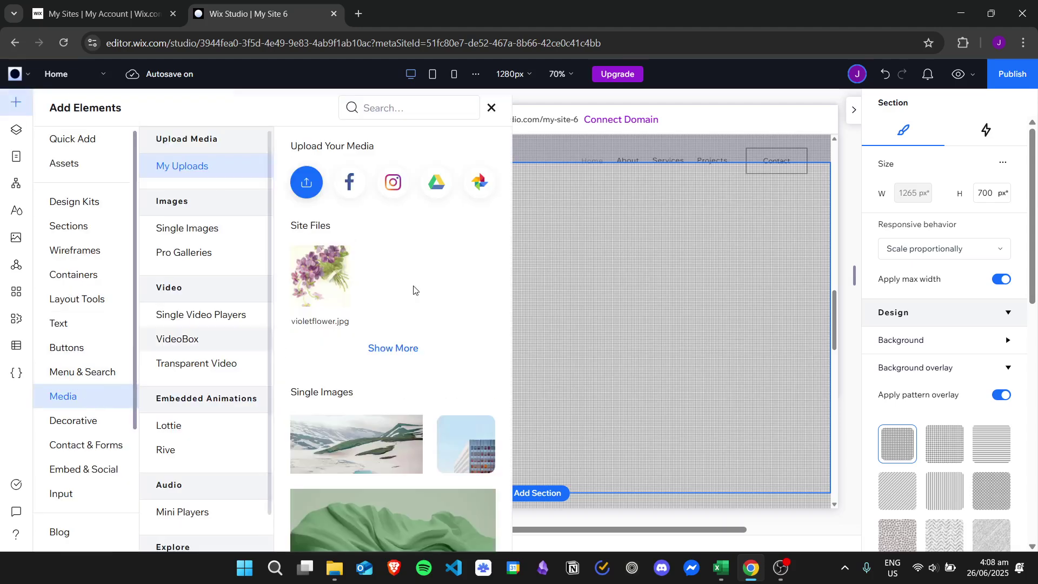
scroll(509, 204, down, 1)
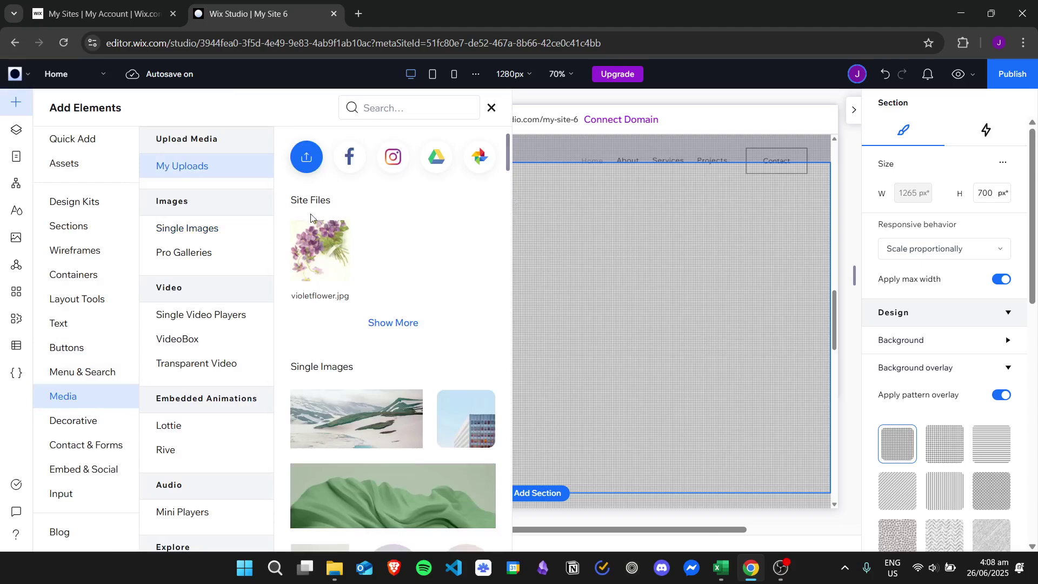
scroll(311, 216, up, 1)
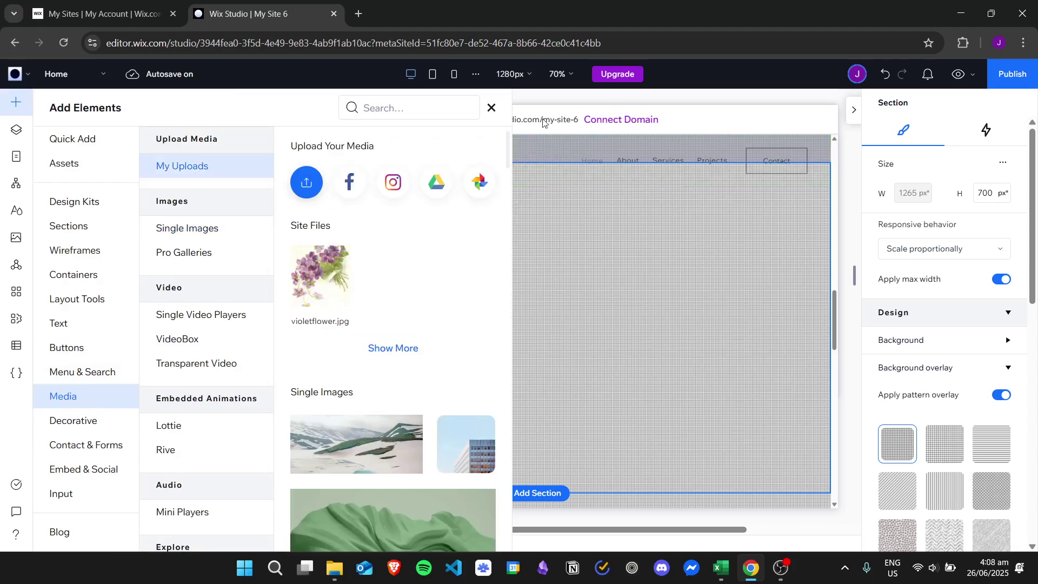
click(407, 352)
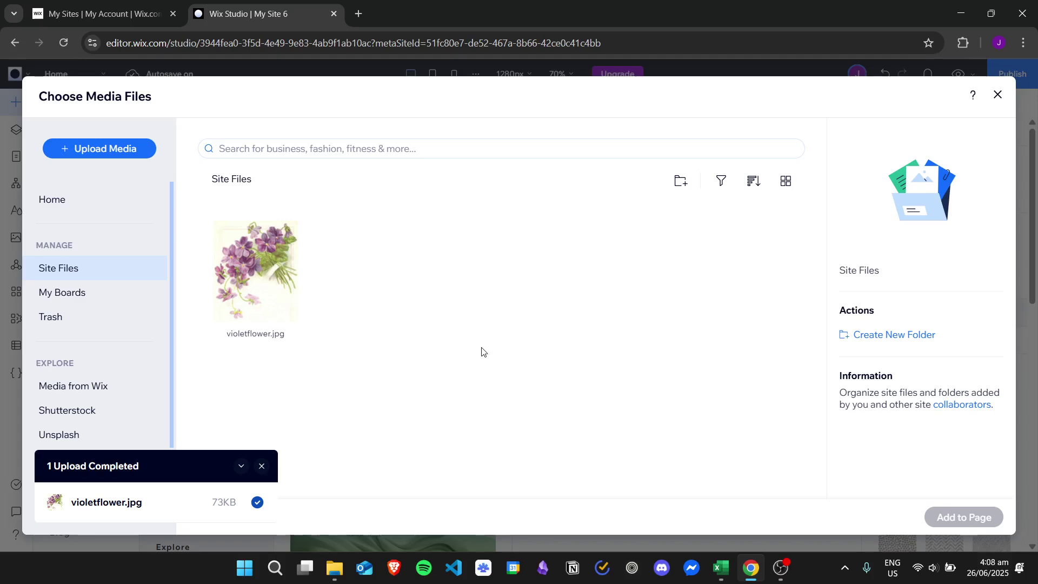
- Browse the Wix, Shutterstock and Unsplash media, and add the Unsplash photo of a woman holding a pink camera to the page
click(90, 382)
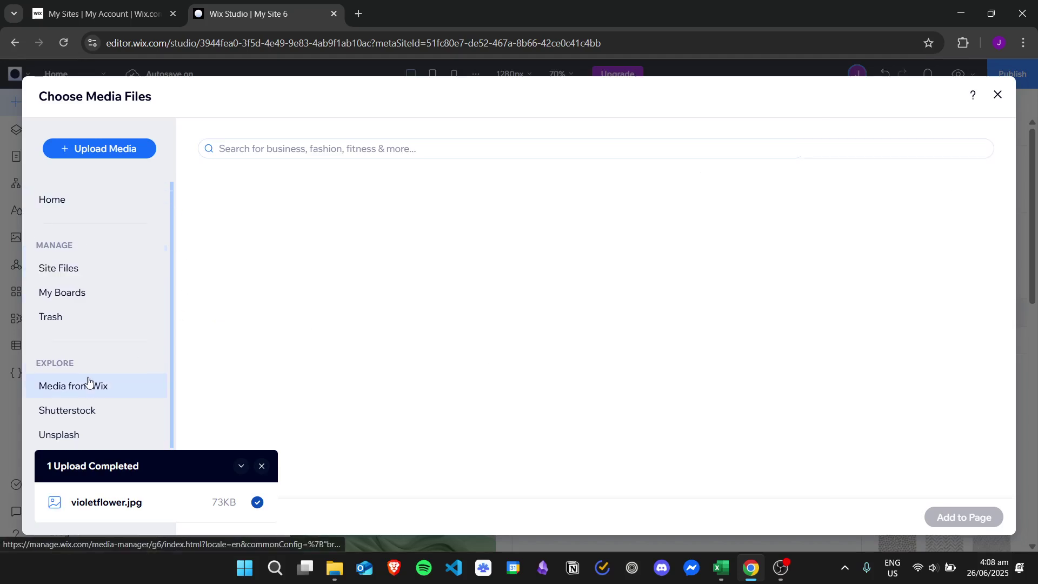
click(261, 467)
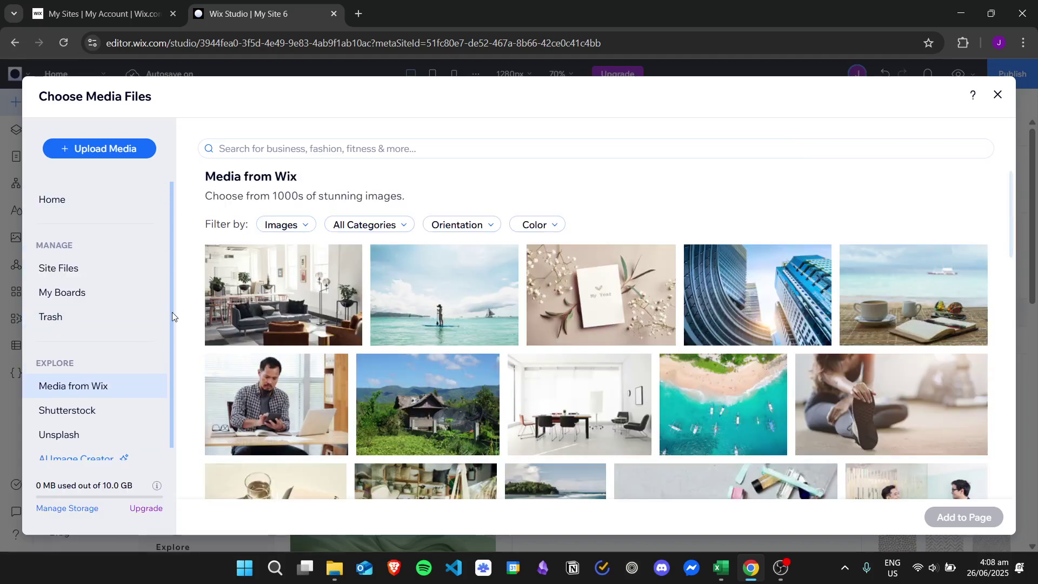
click(100, 411)
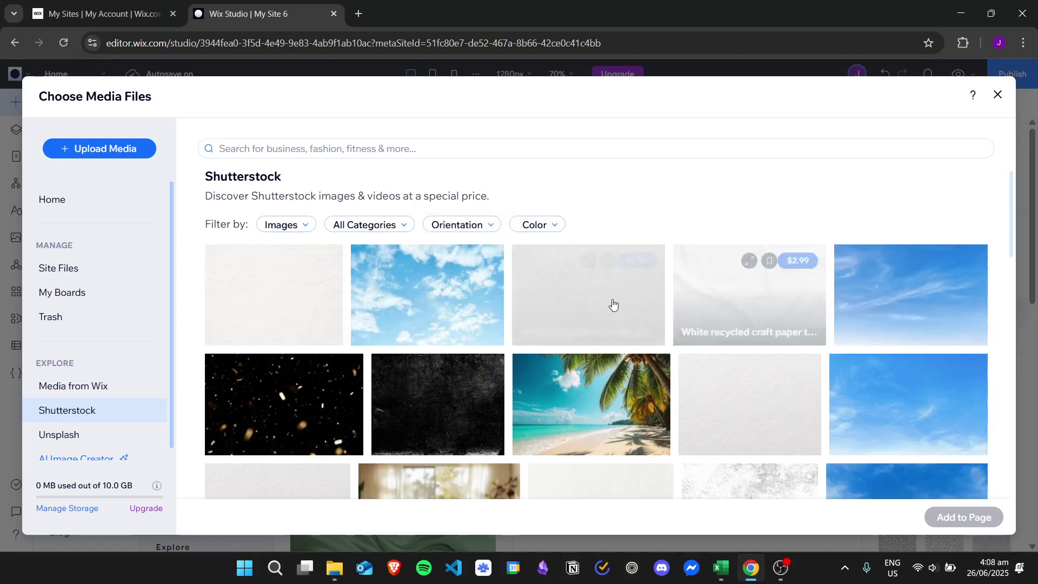
click(94, 435)
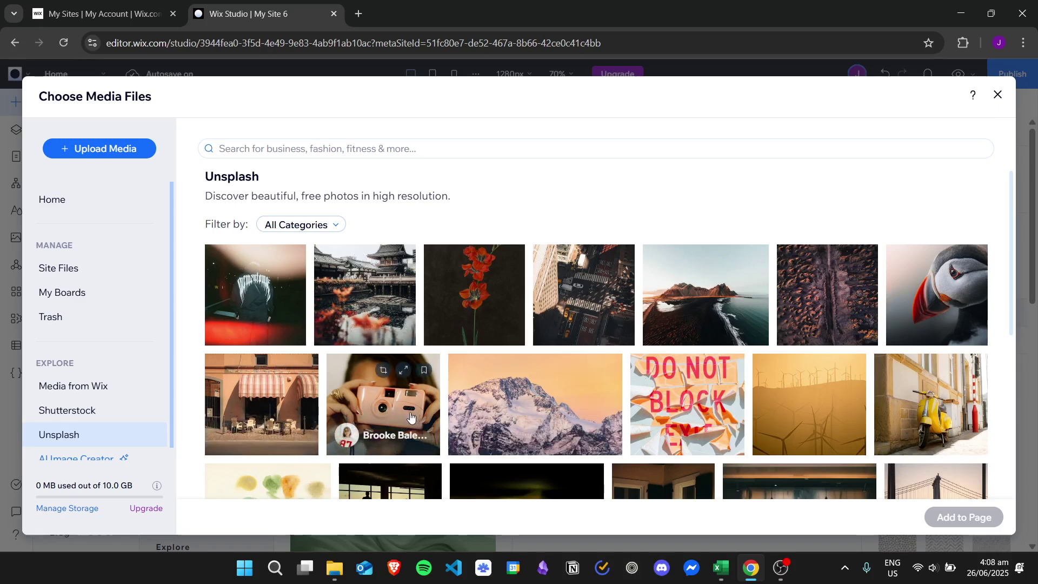
click(404, 401)
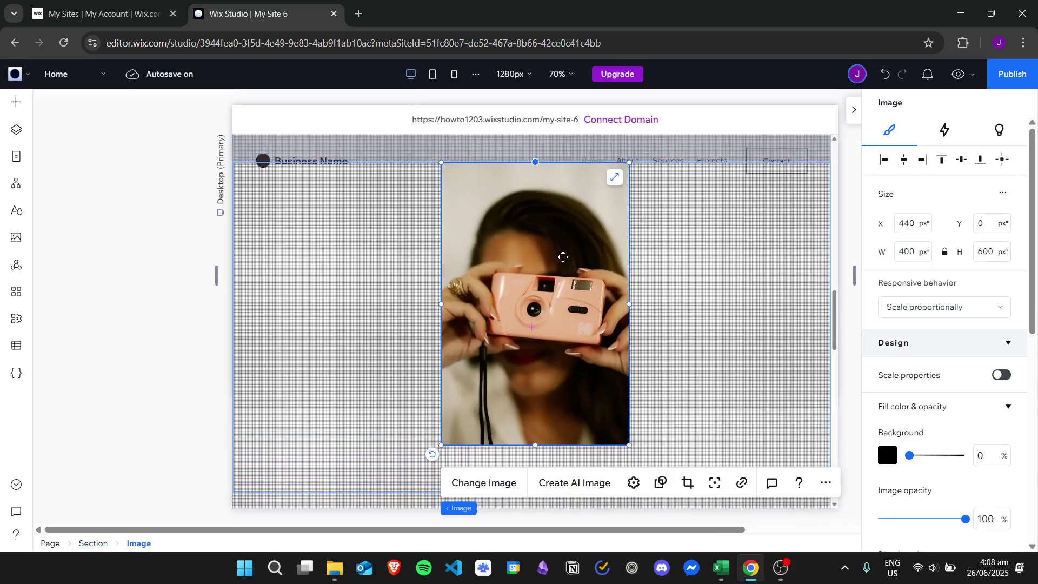
- Move the camera image within its section to X 480 px and Y 25 px
drag(523, 233, 548, 246)
mouse_move(836, 301)
mouse_down()
mouse_move(846, 316)
mouse_move(848, 307)
mouse_up()
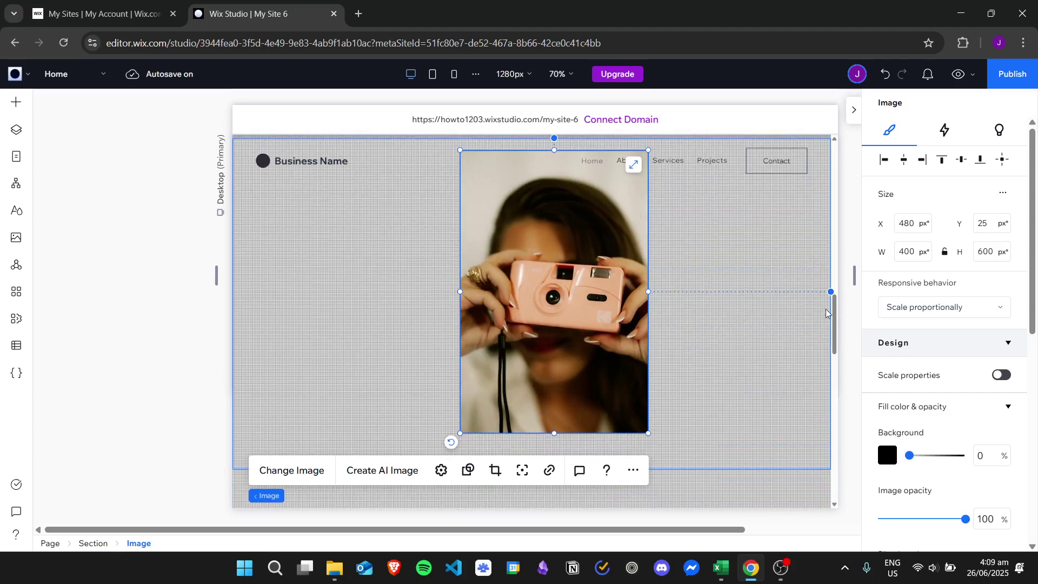
mouse_move(835, 313)
mouse_down()
mouse_move(836, 321)
mouse_move(837, 302)
mouse_move(840, 311)
mouse_up()
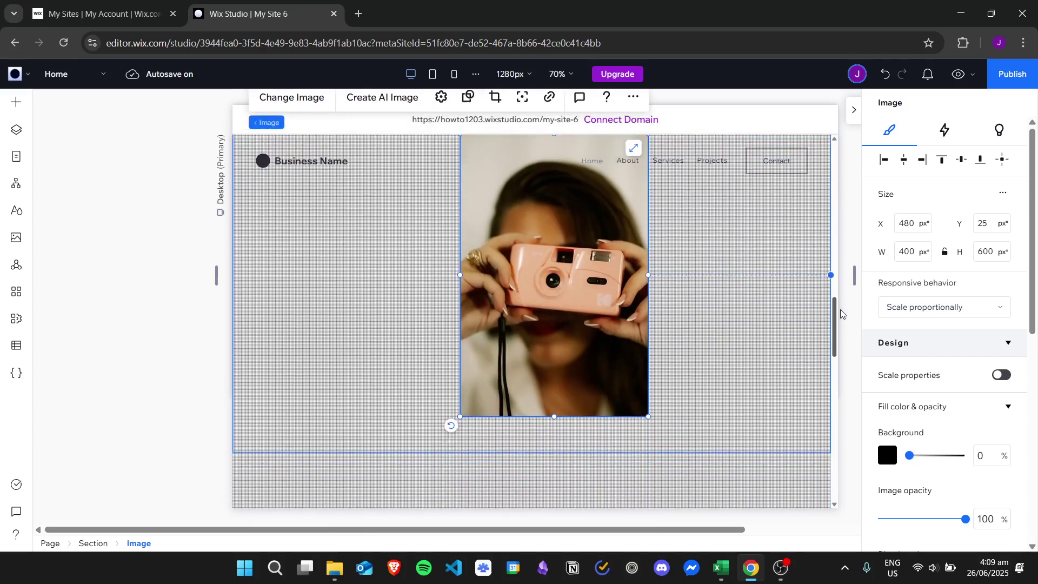
click(850, 229)
- Set the camera image's position type to Sticky and make it stick to Top
click(595, 244)
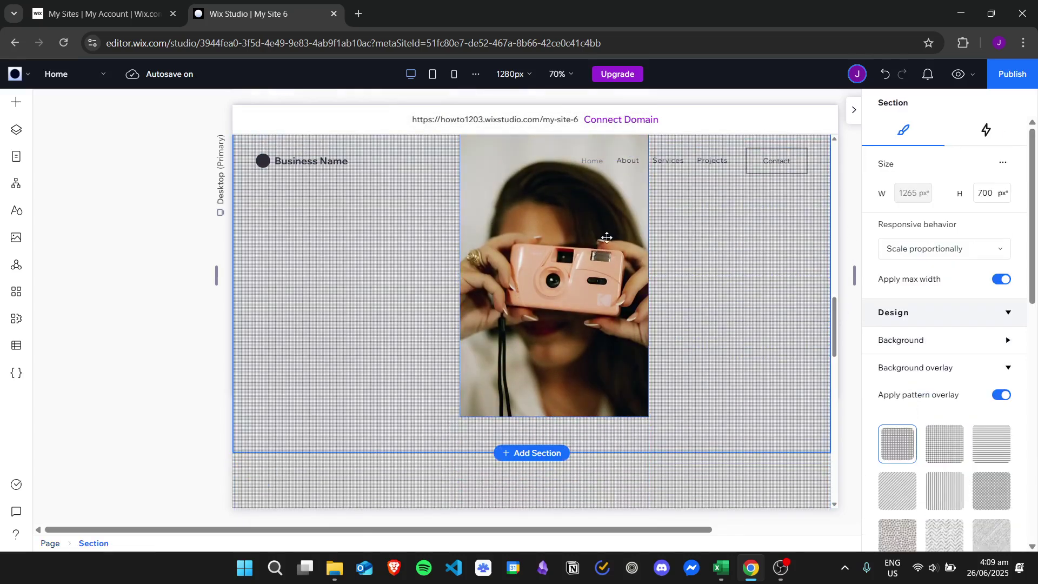
click(606, 236)
drag(1029, 161, 1033, 366)
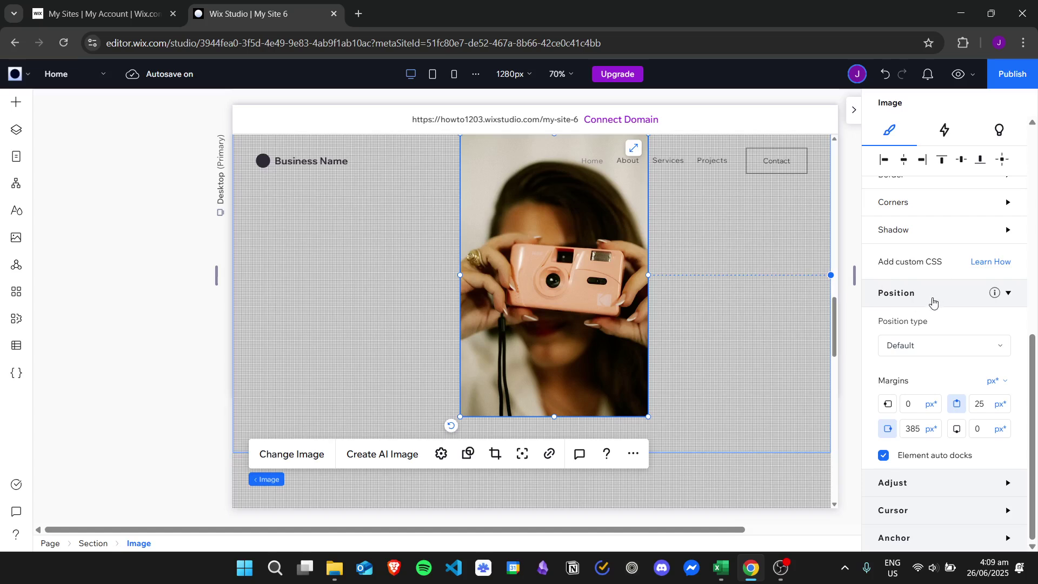
click(926, 347)
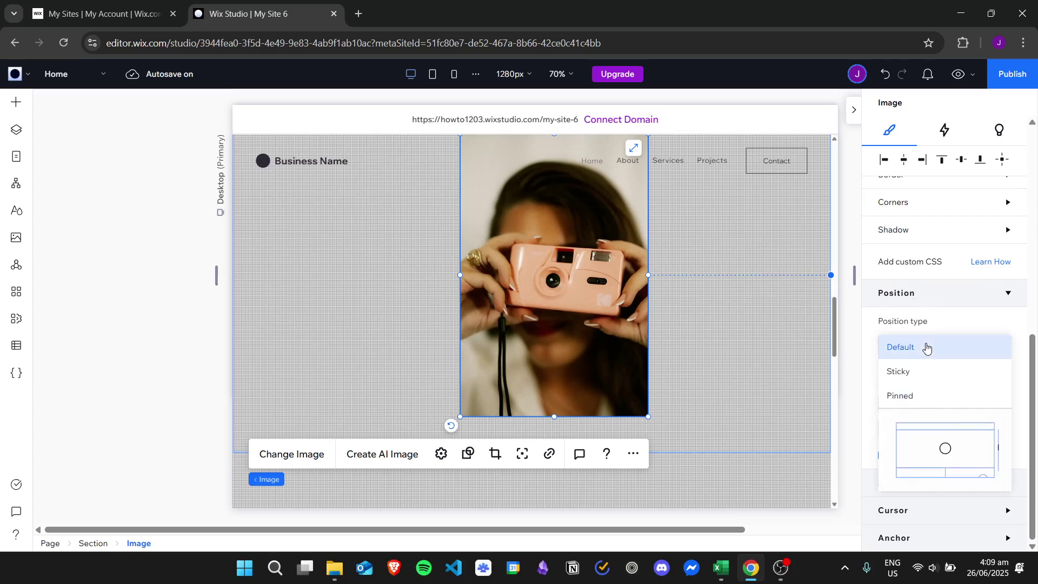
click(932, 373)
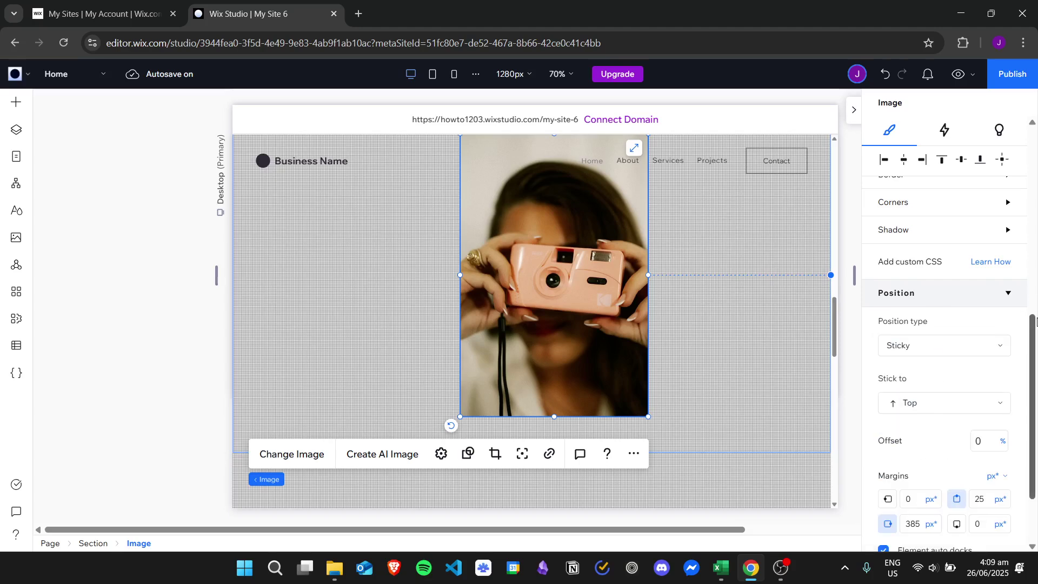
scroll(1035, 368, down, 1)
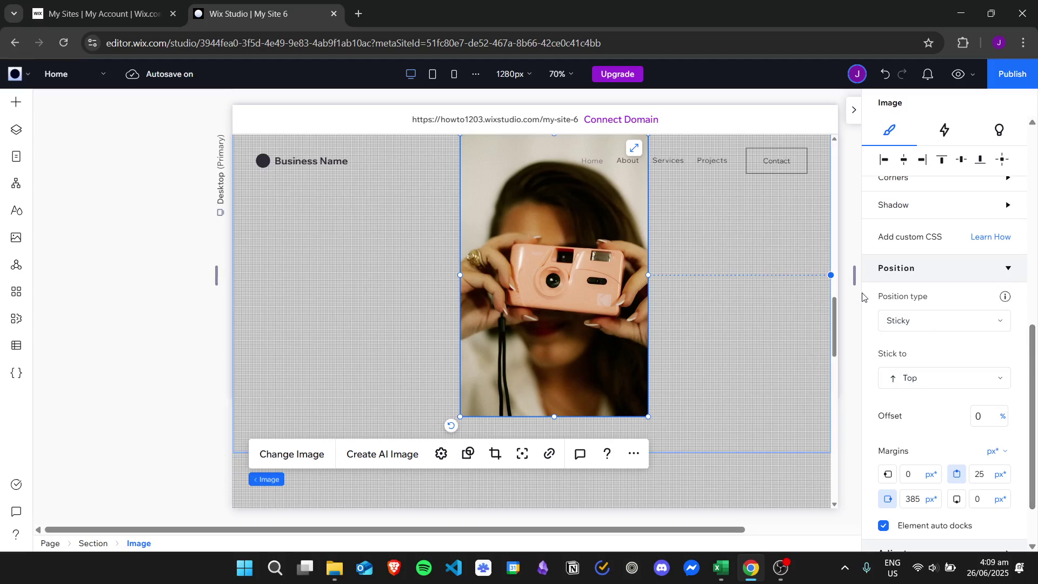
scroll(996, 355, down, 2)
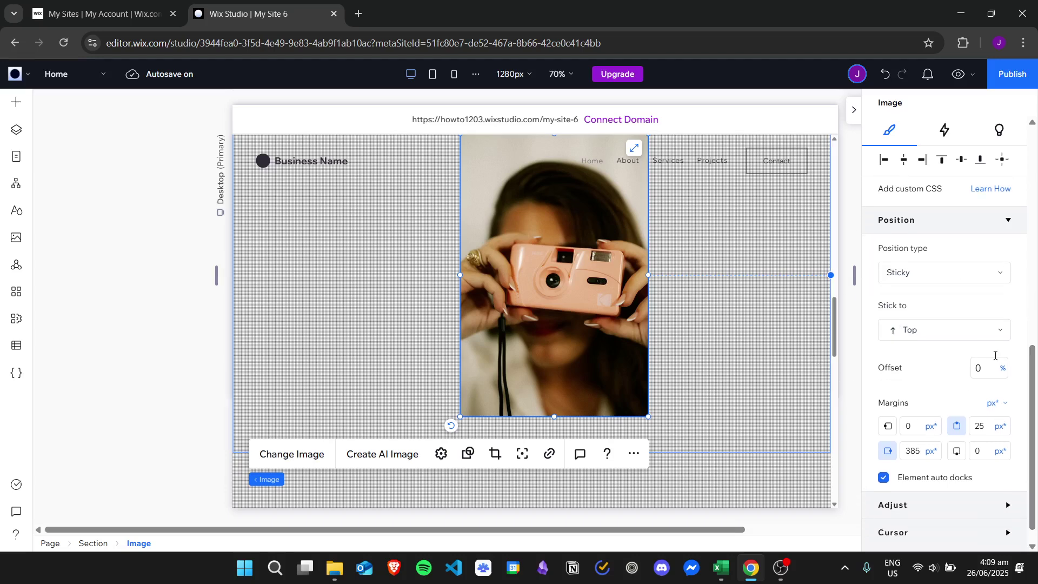
click(931, 331)
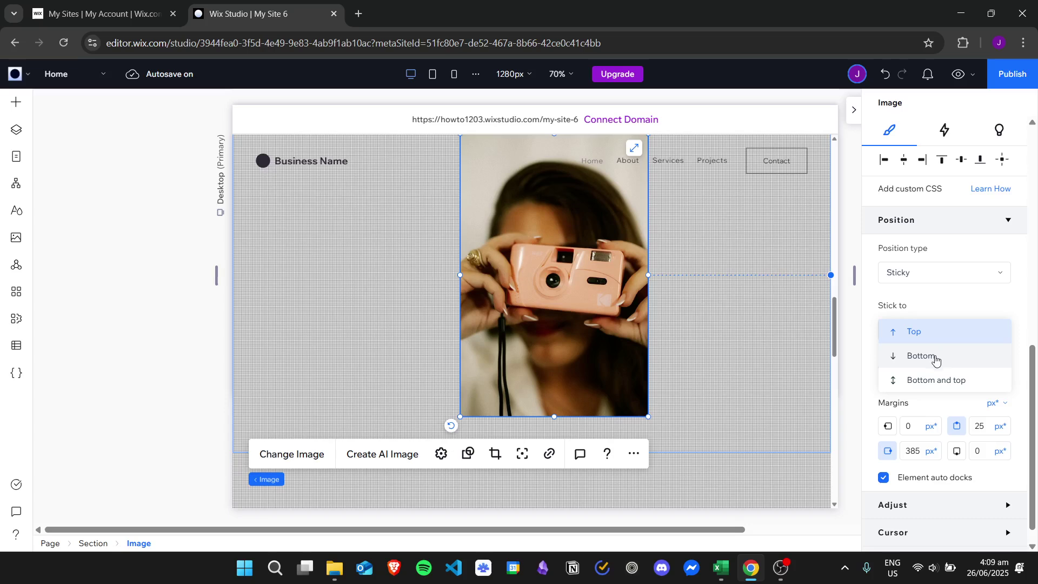
click(892, 322)
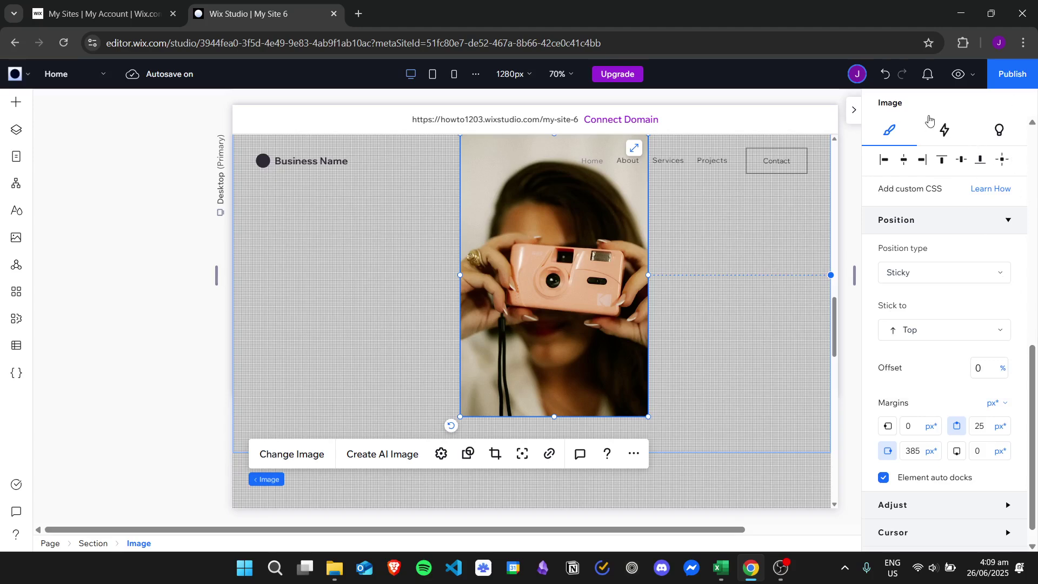
- Preview the site to check how the sticky image behaves while scrolling, and return to the editor
click(959, 74)
drag(946, 275, 959, 185)
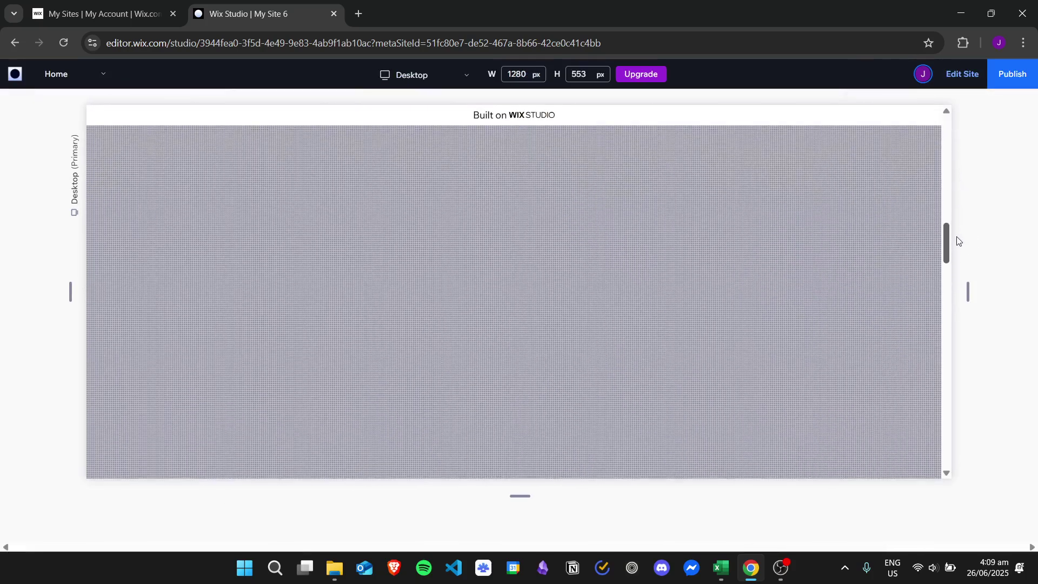
drag(959, 241, 992, 292)
click(959, 74)
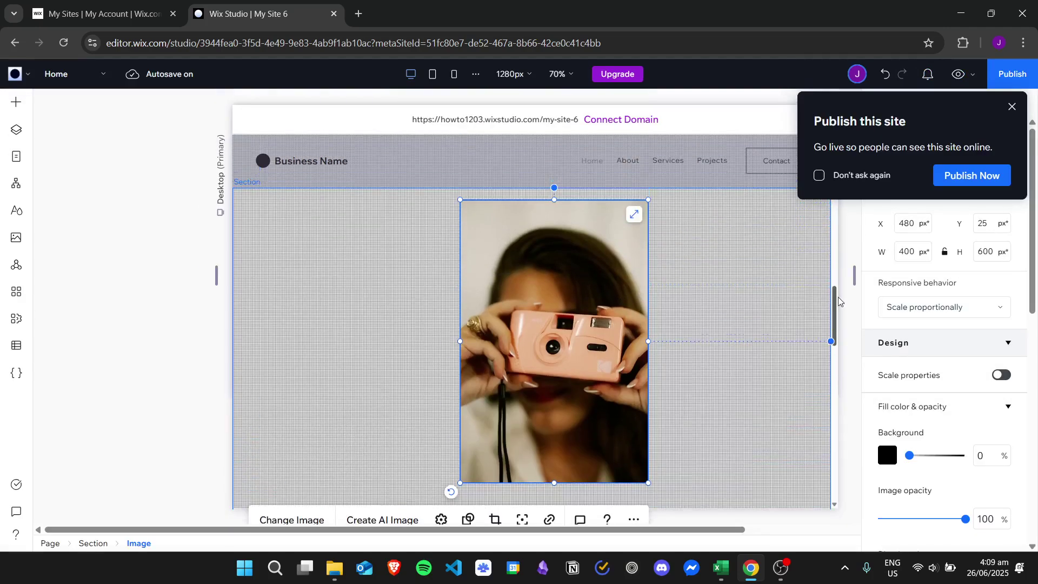
- Give the section below the image the second pattern overlay and the darkest theme color as its background
scroll(735, 346, down, 4)
click(725, 346)
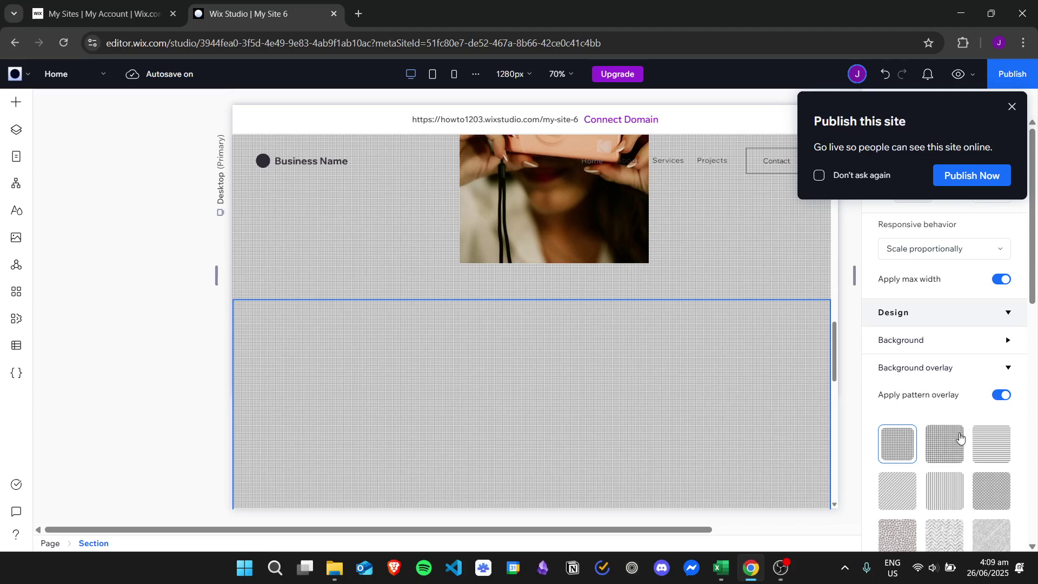
click(960, 439)
click(931, 341)
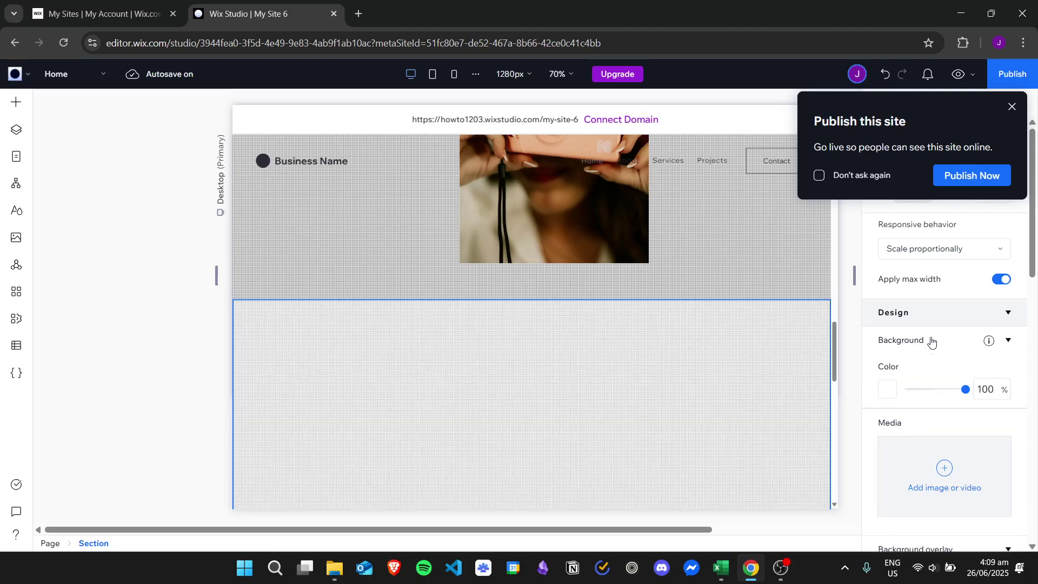
click(888, 390)
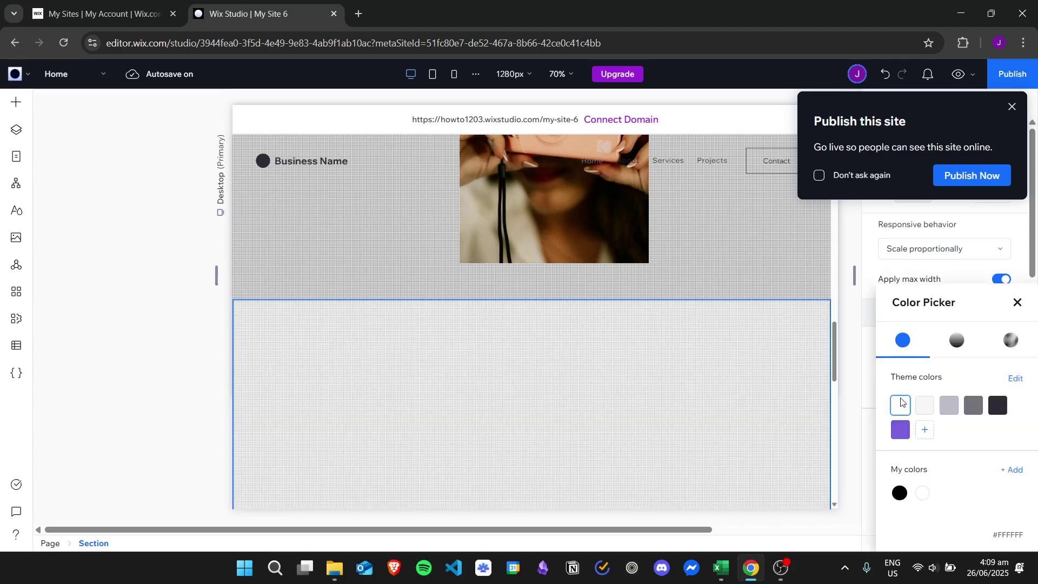
click(998, 407)
click(1016, 303)
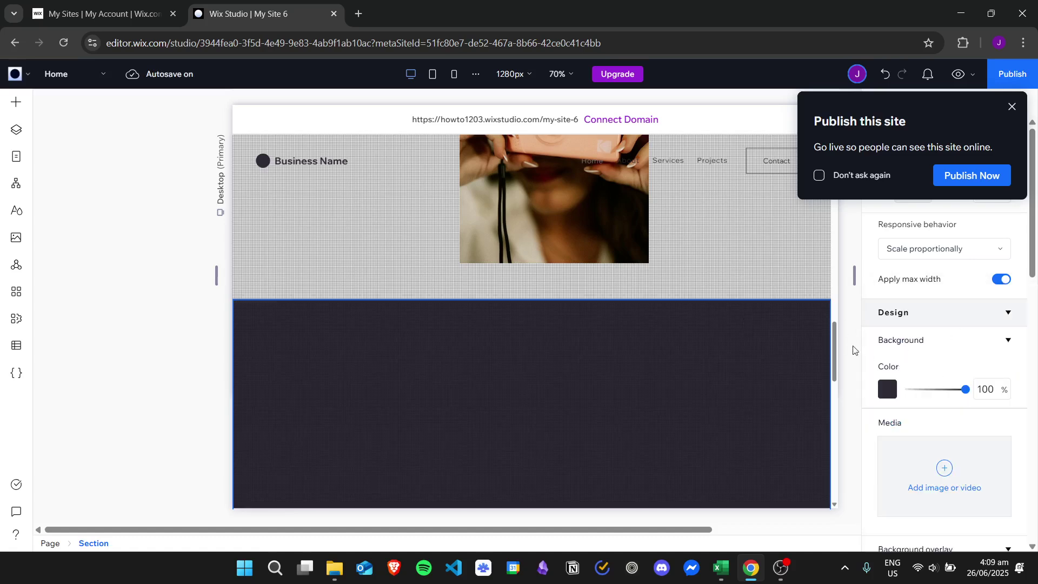
- Set the height of the section containing the camera image to 2000 px
drag(833, 332, 838, 297)
click(909, 340)
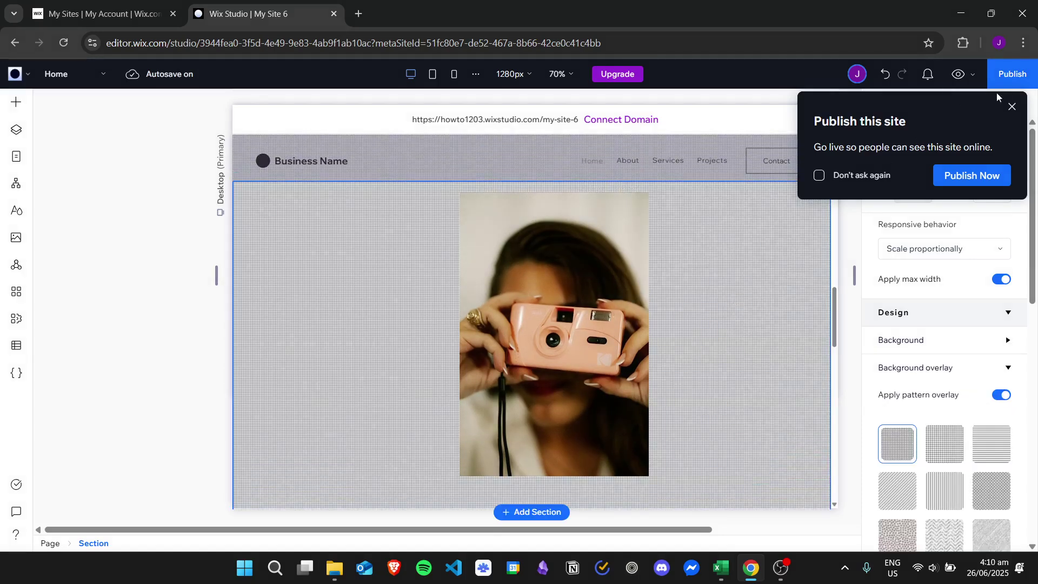
click(1013, 108)
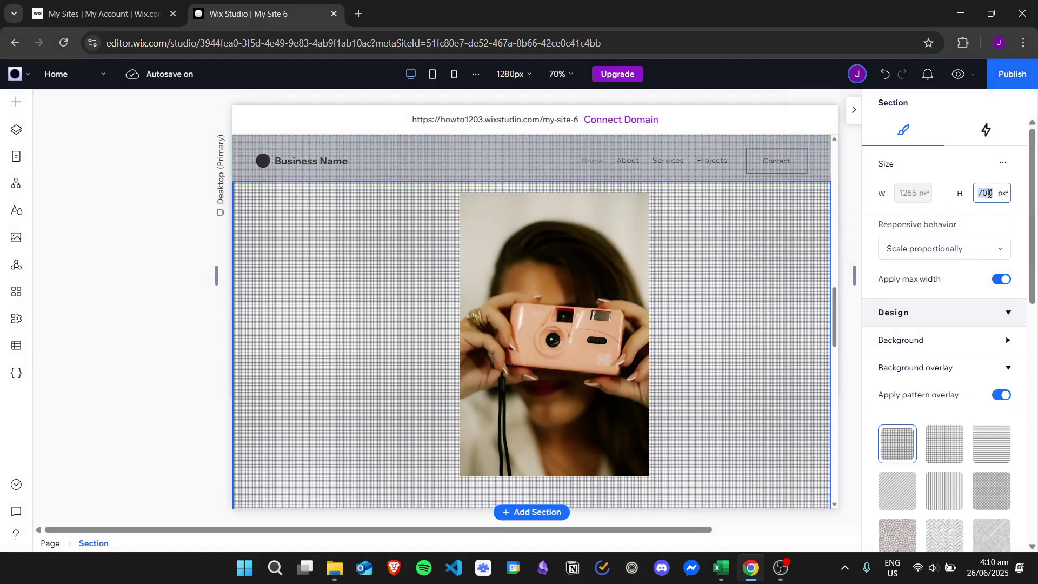
key(Return)
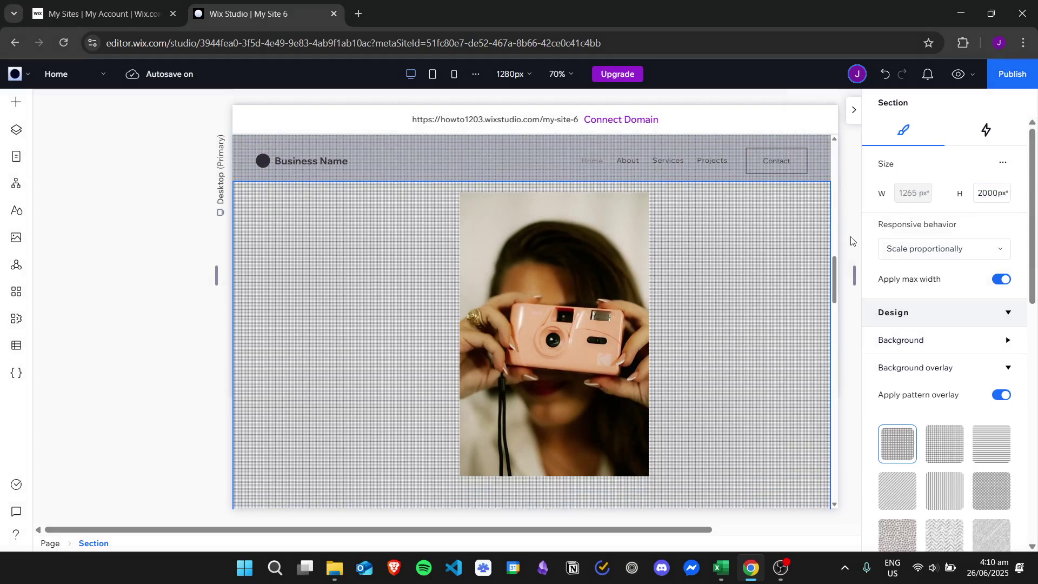
- Preview the taller section and examine how the image sticks from its beginning to the dark section, and return to editing
drag(838, 265, 848, 287)
scroll(603, 257, up, 1)
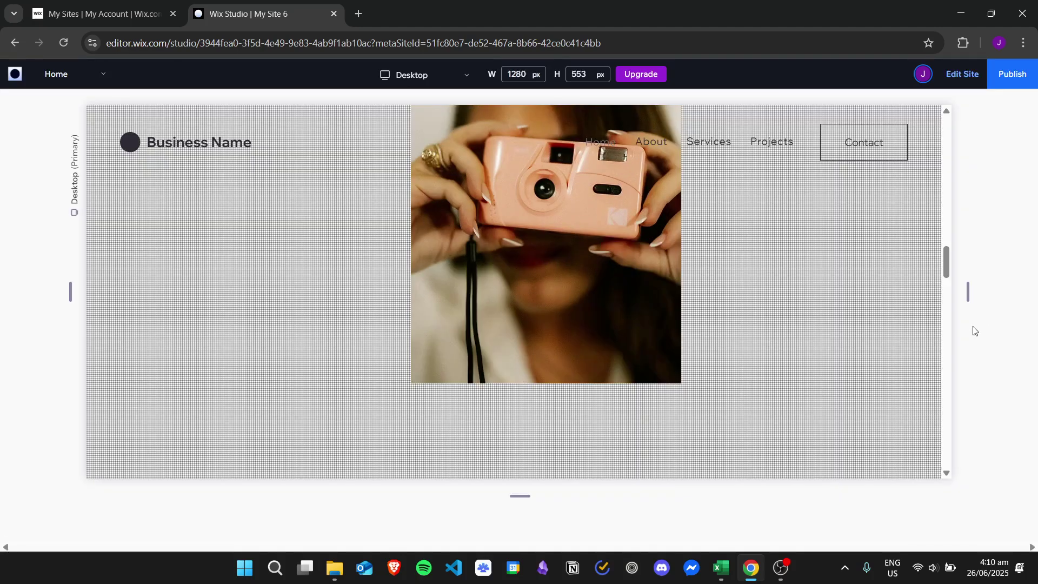
drag(949, 266, 944, 242)
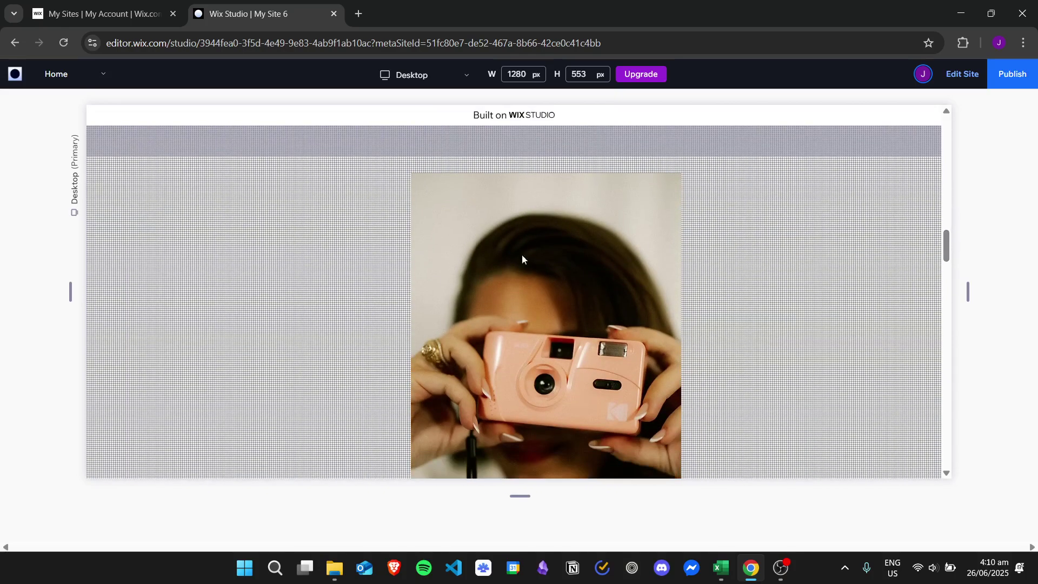
scroll(949, 243, down, 1)
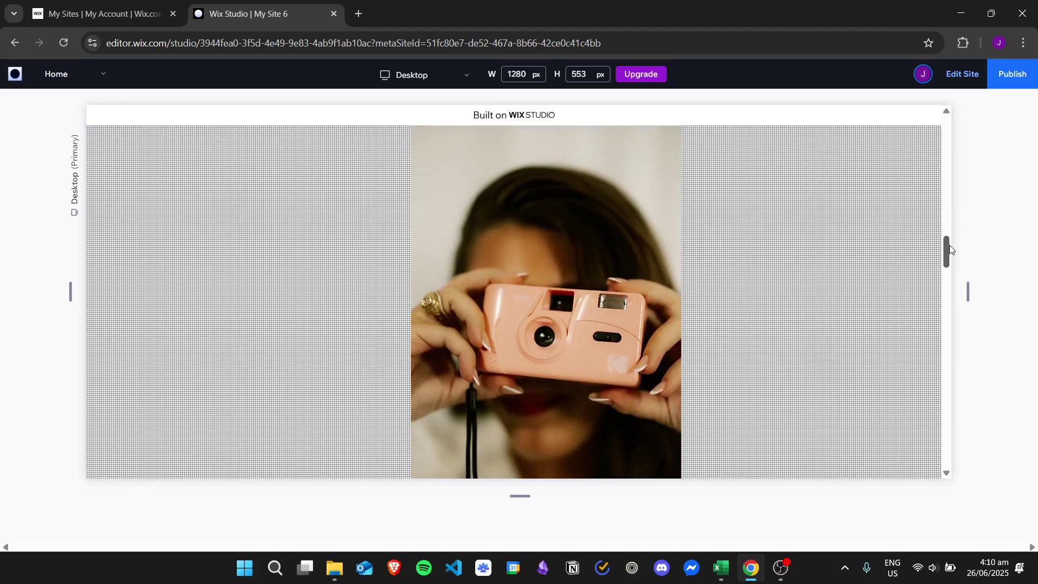
drag(959, 262, 934, 260)
drag(937, 298, 952, 342)
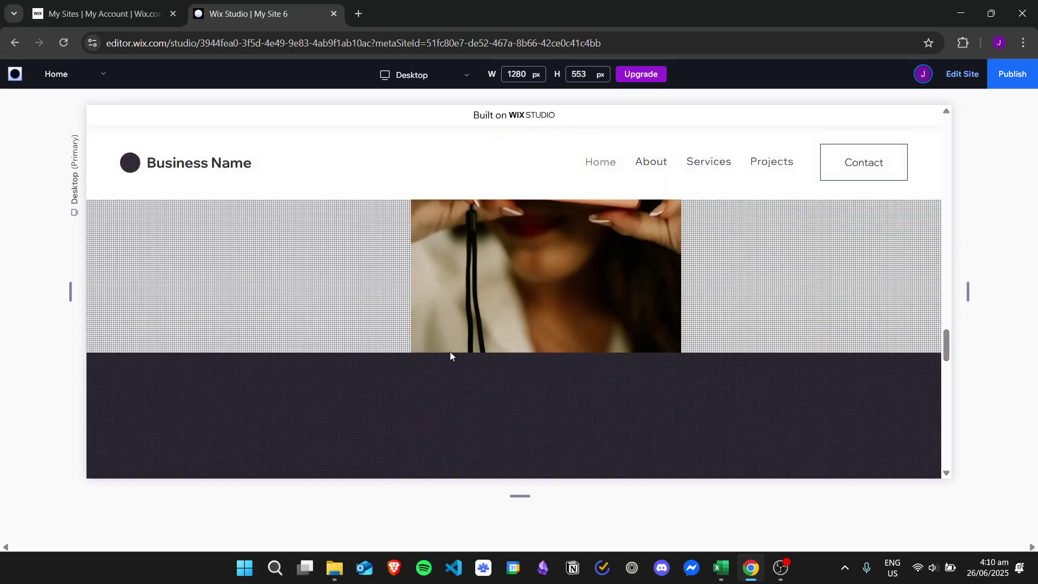
click(963, 74)
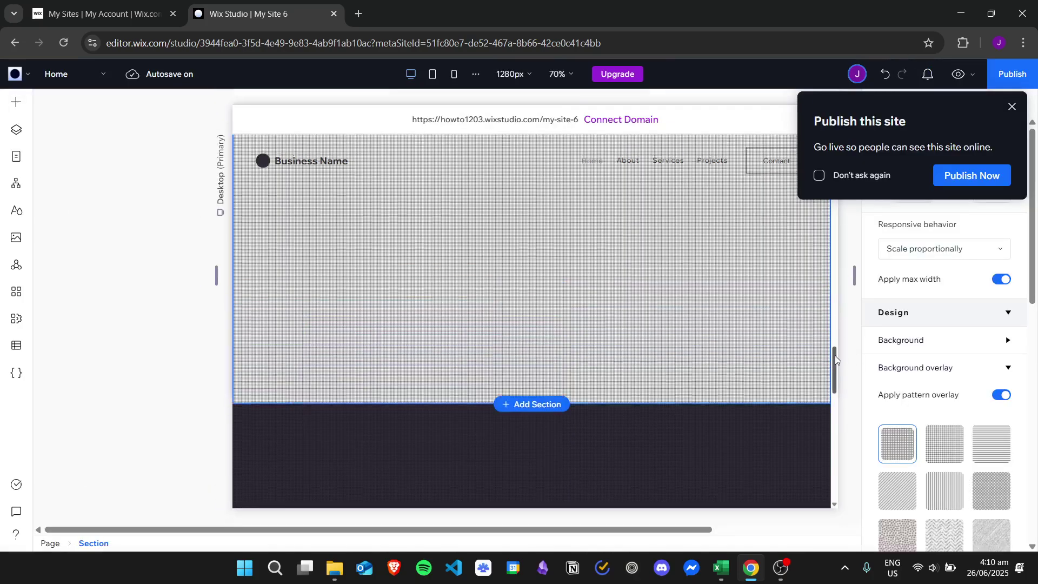
- Reduce the camera image's height to 368 px and move it slightly down to about X 479, Y 53 px
click(1012, 106)
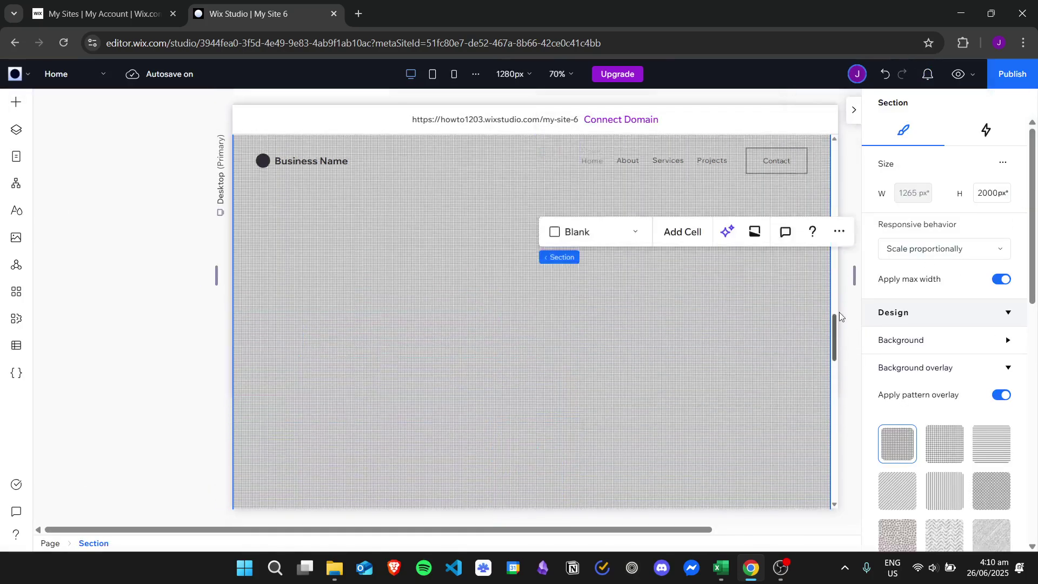
click(631, 465)
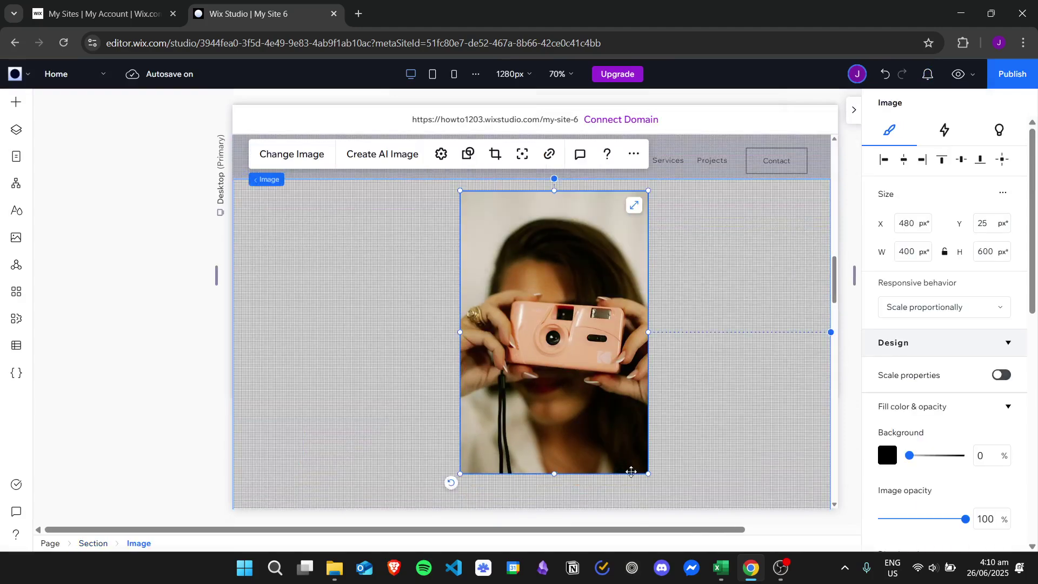
drag(554, 475, 564, 365)
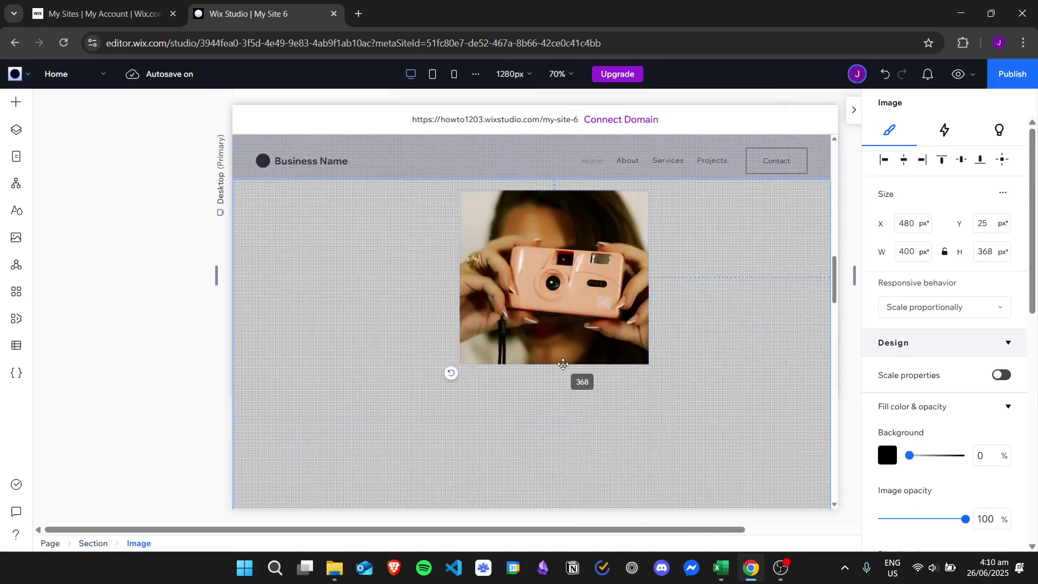
drag(835, 269, 838, 265)
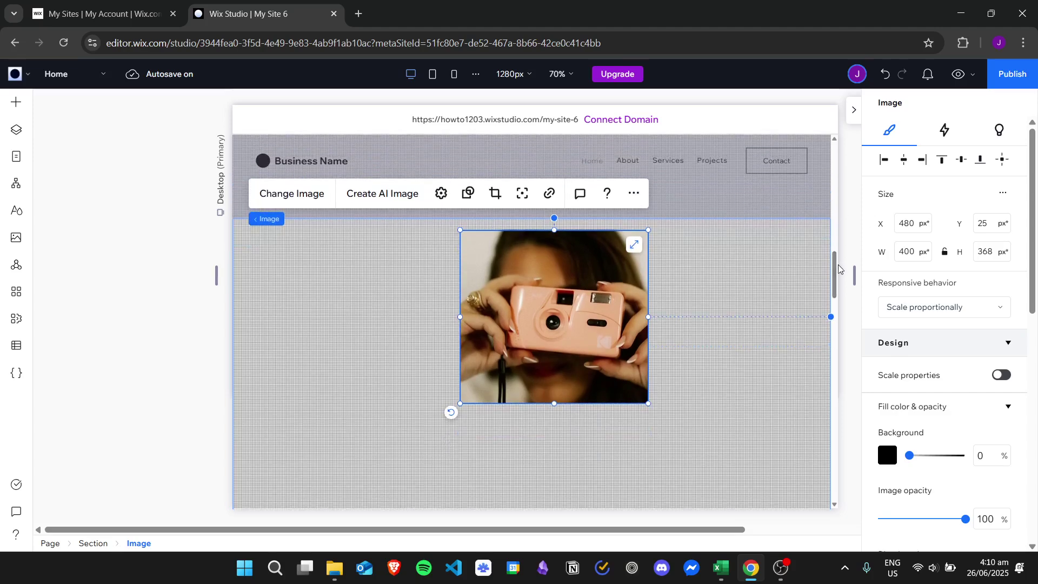
drag(573, 277, 566, 290)
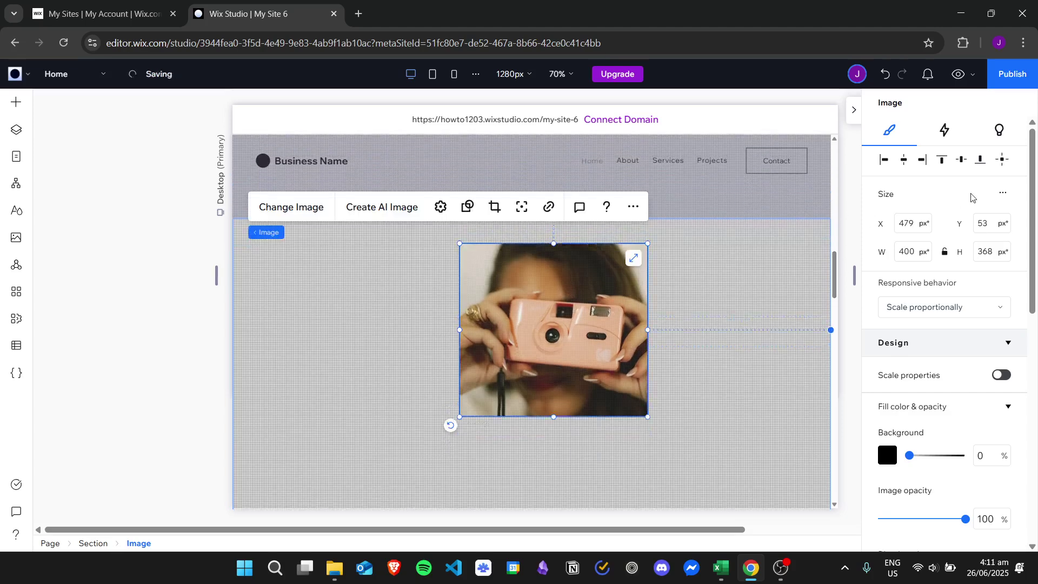
- Add a Fade scroll animation to the camera image and set its animation type to Out
click(945, 128)
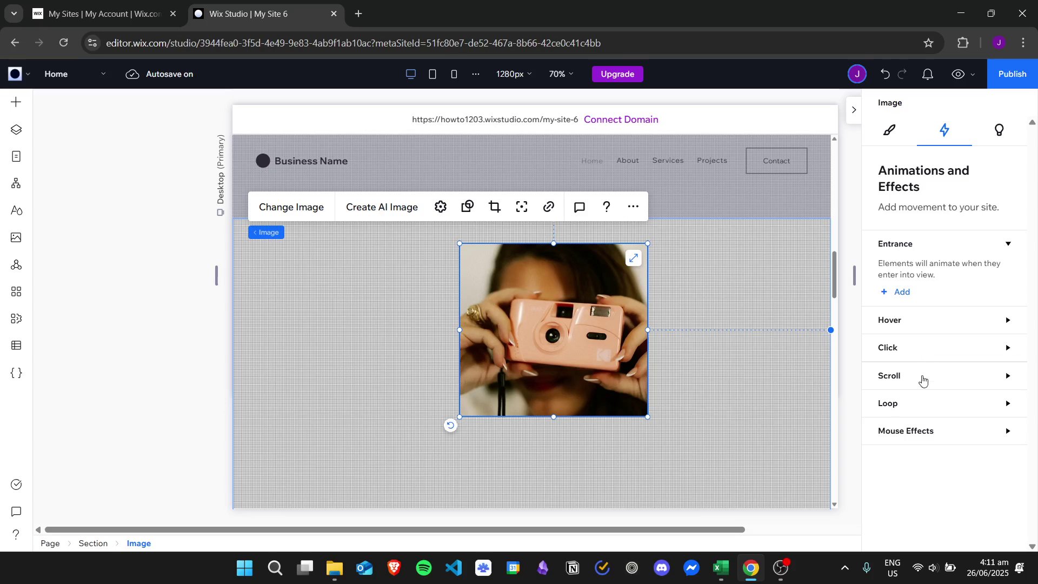
click(924, 381)
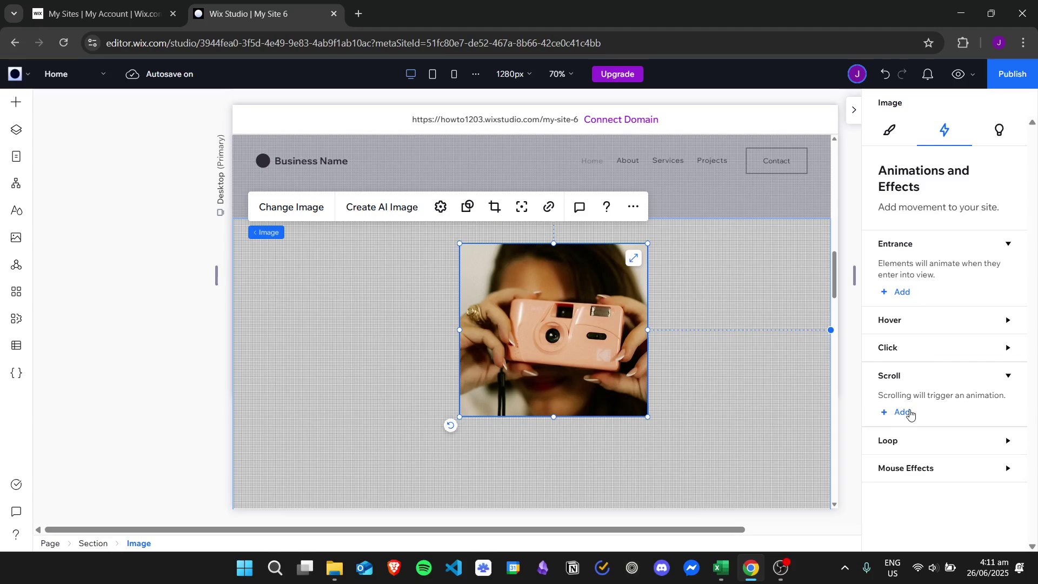
click(901, 413)
scroll(1033, 221, down, 1)
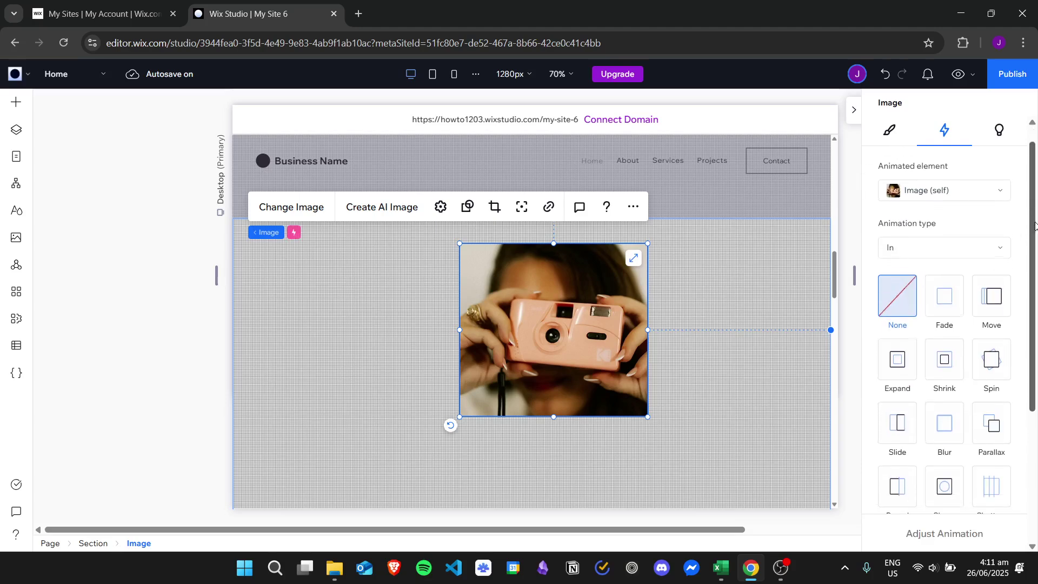
scroll(1034, 227, down, 1)
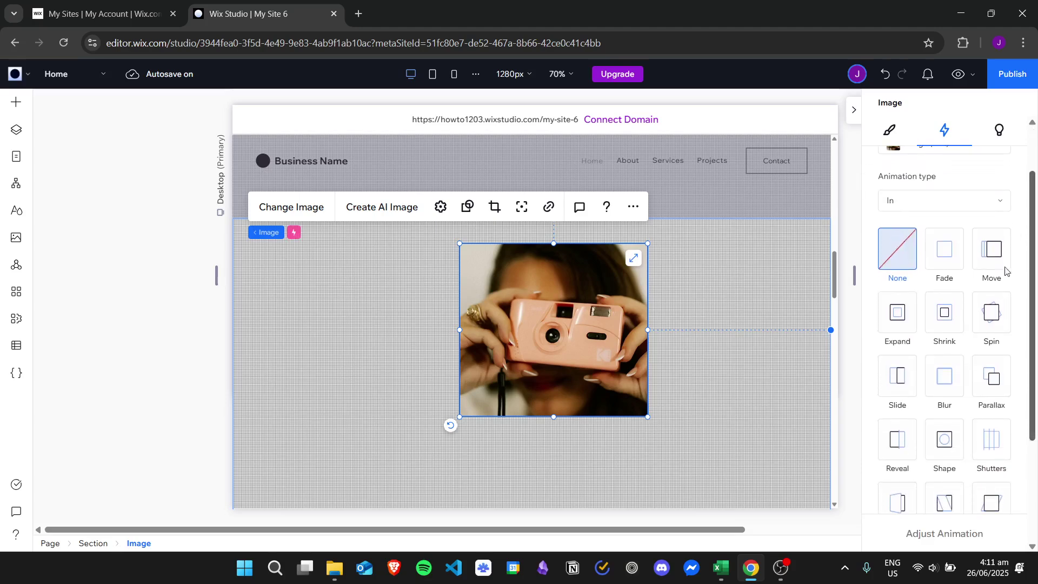
click(953, 263)
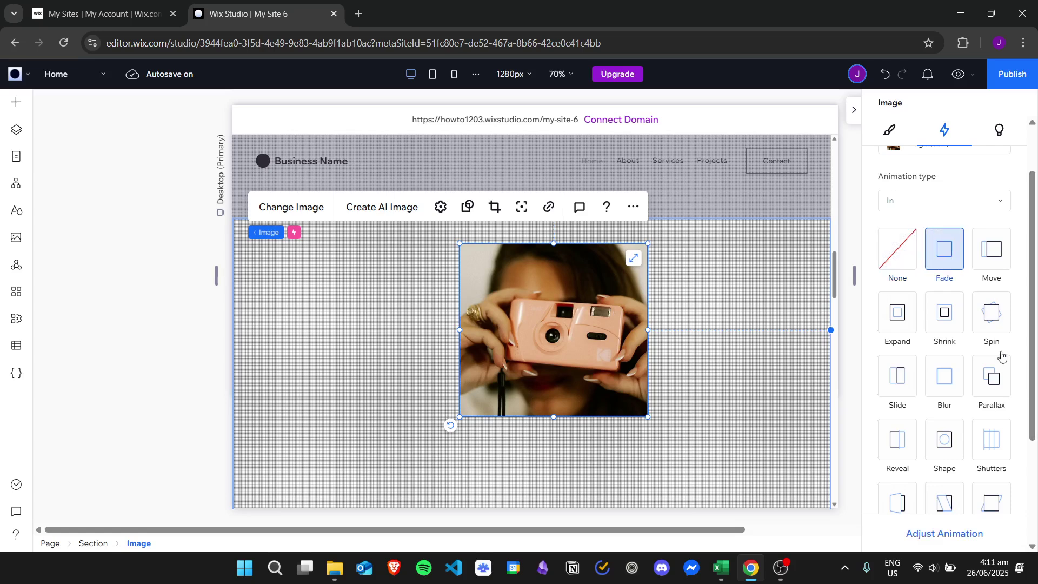
scroll(1035, 211, up, 2)
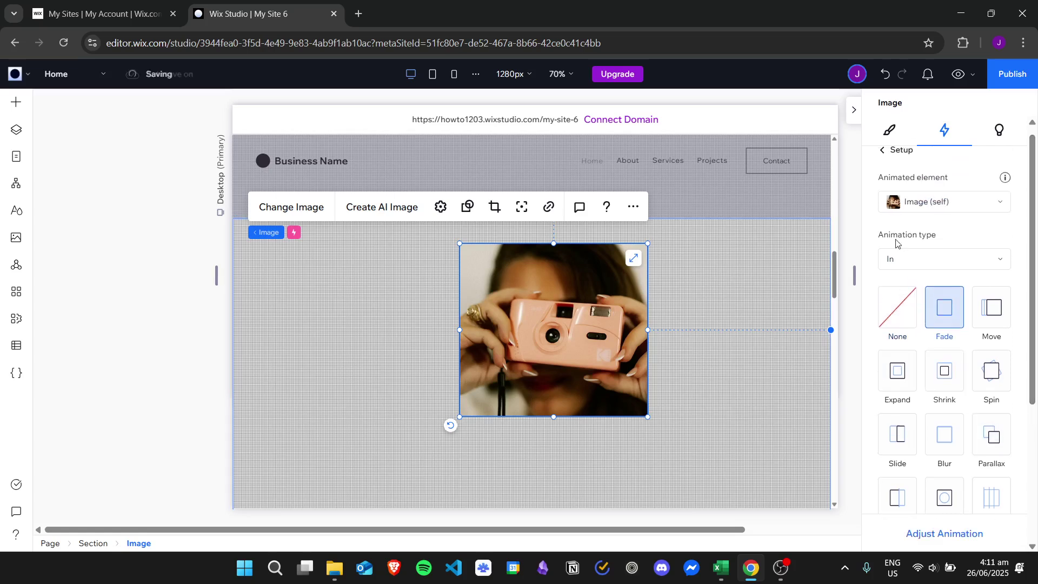
click(937, 267)
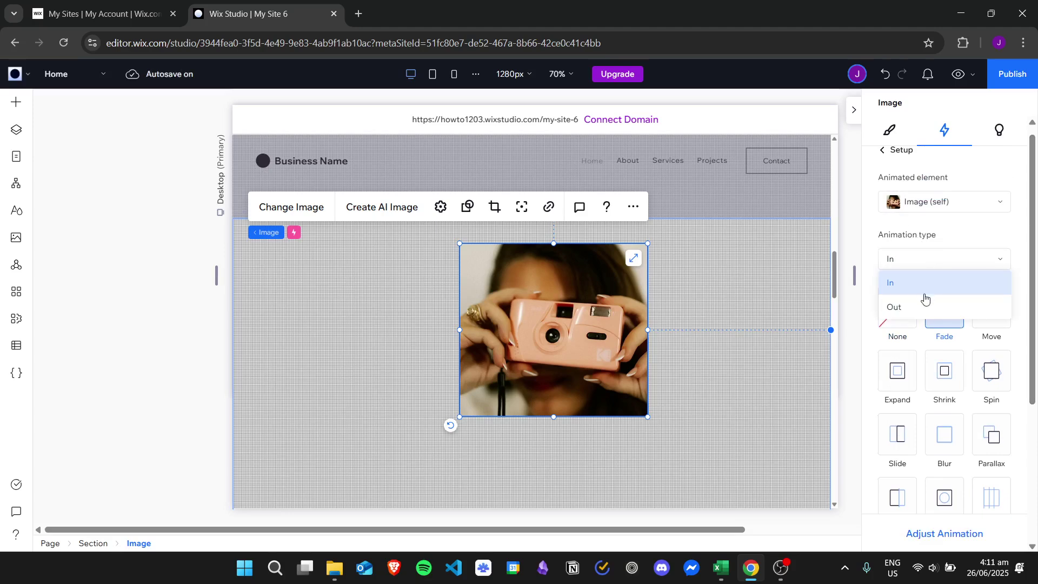
click(924, 303)
scroll(1036, 190, down, 2)
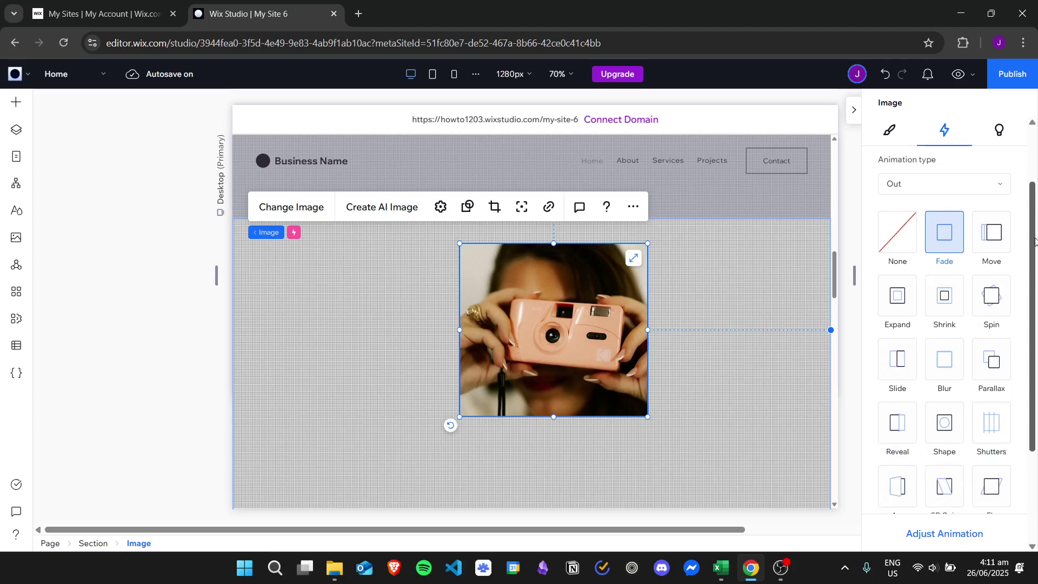
scroll(1036, 190, up, 3)
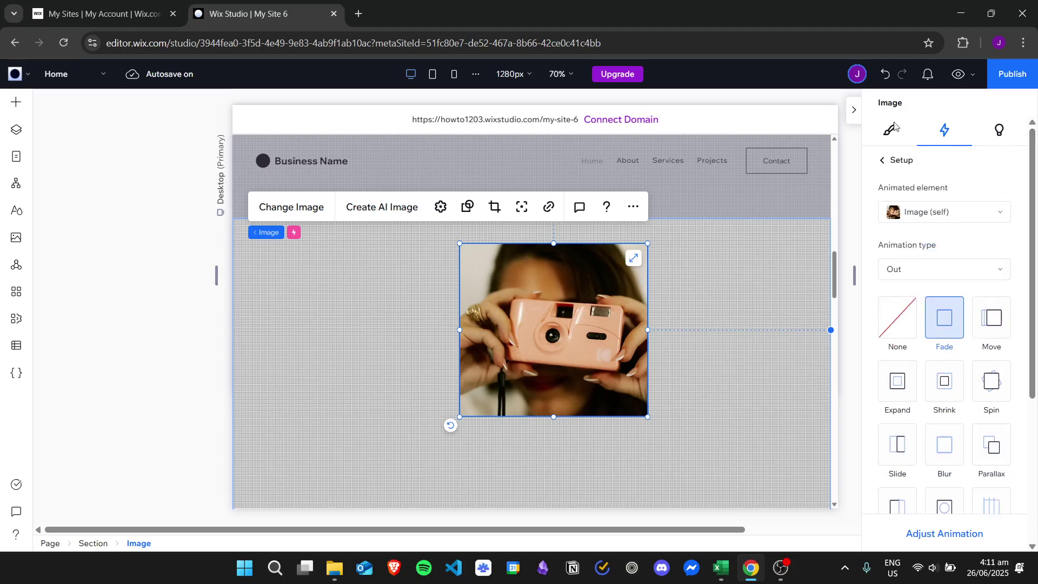
- Preview the site to examine how the sticky image fades while scrolling to the dark section, and return to editing
click(961, 74)
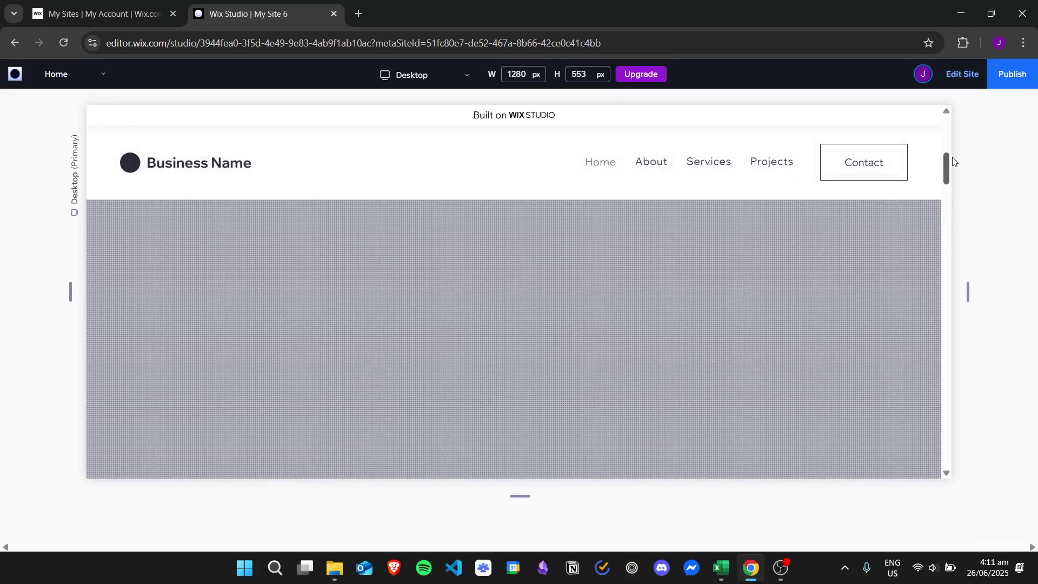
drag(953, 157, 956, 328)
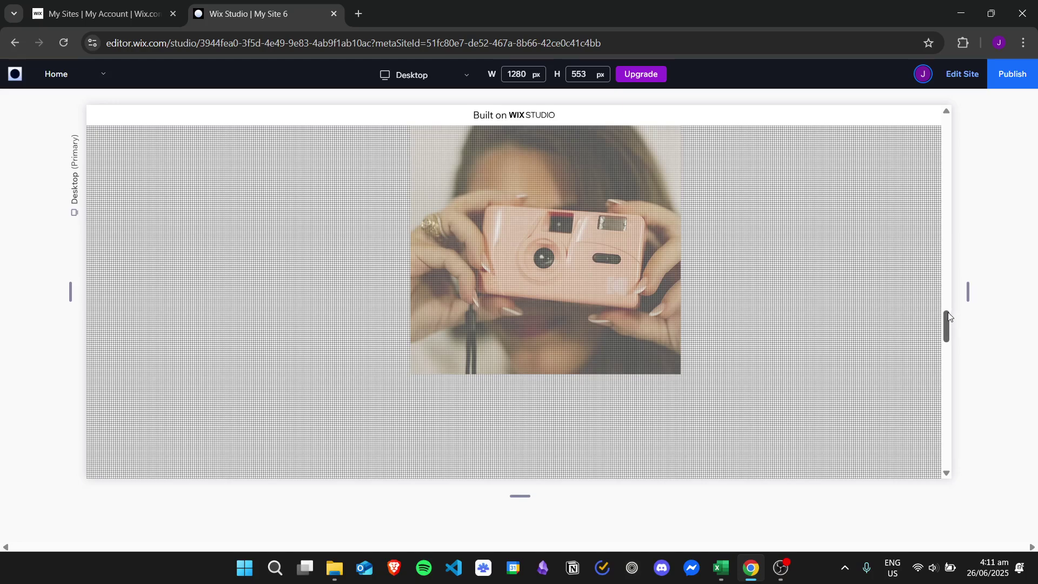
drag(952, 327, 953, 365)
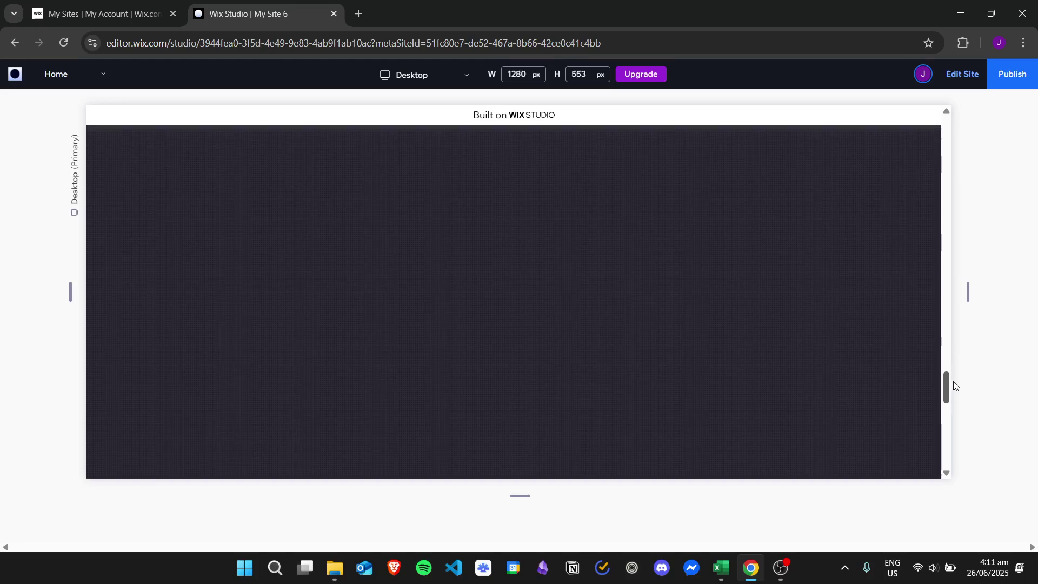
drag(950, 452, 943, 250)
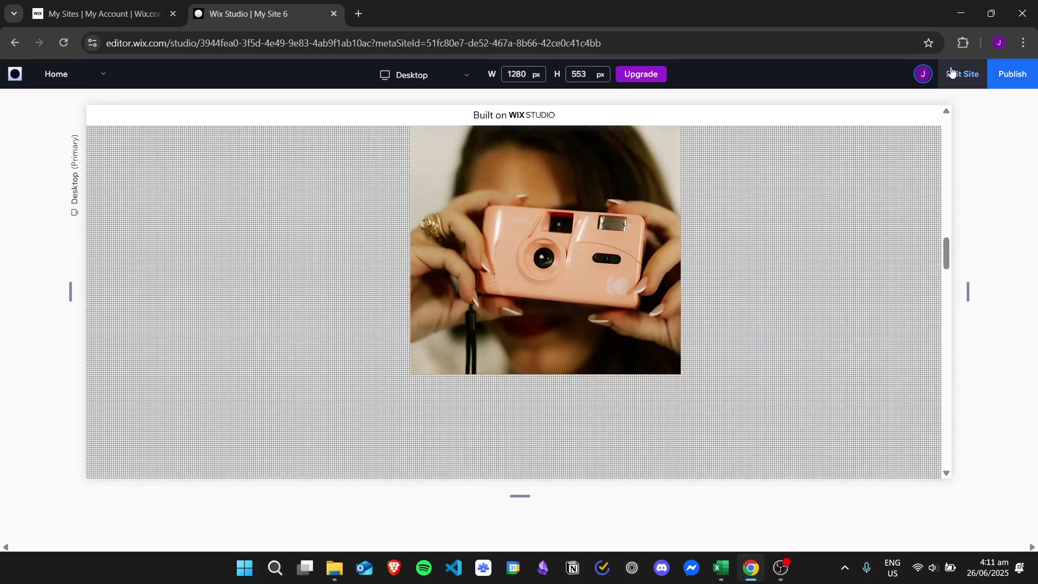
click(953, 74)
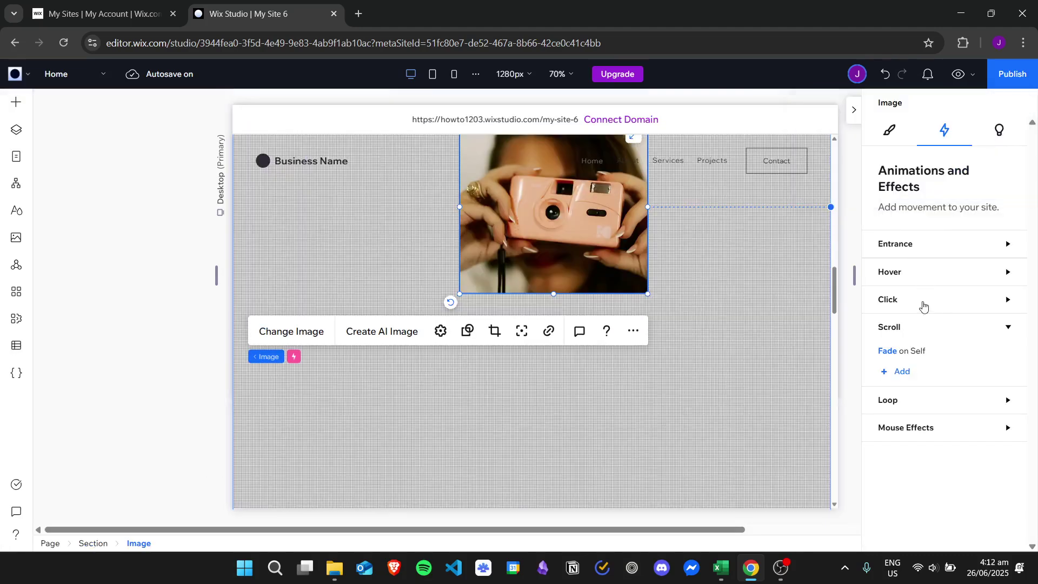
click(1012, 106)
- Change the camera image's existing scroll animation from Fade to Blur
click(902, 372)
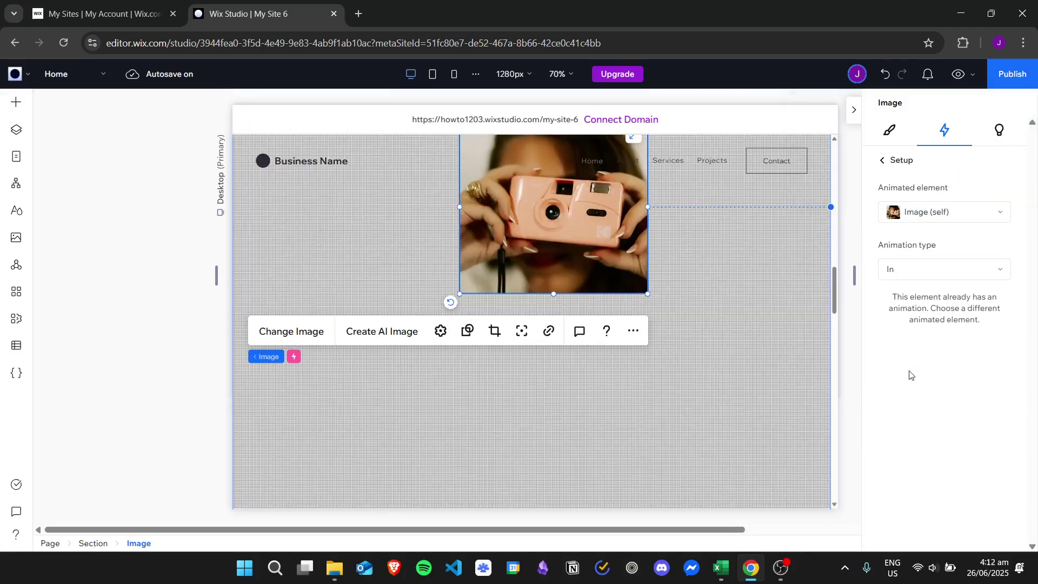
click(885, 161)
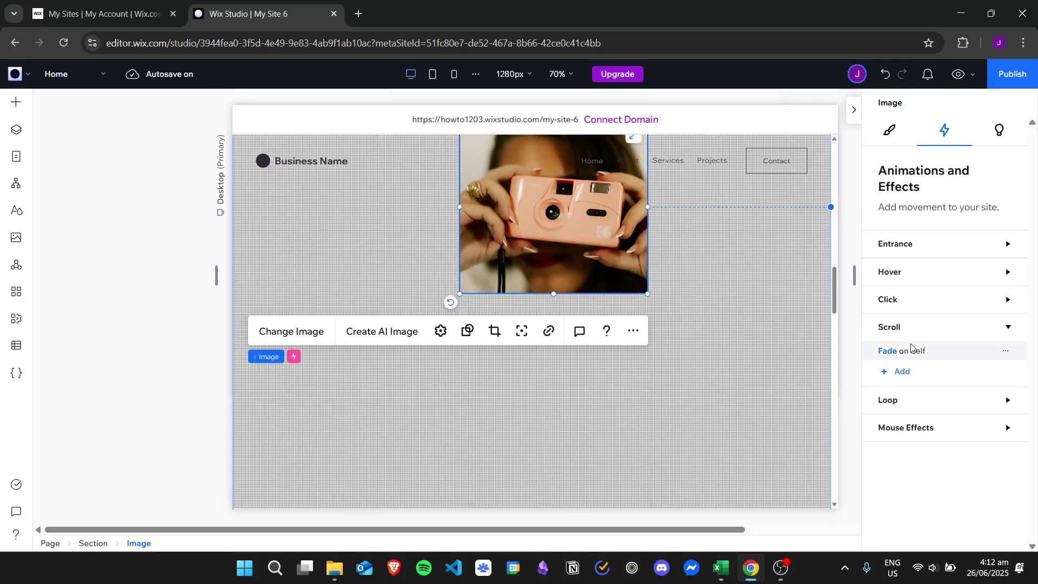
click(1009, 354)
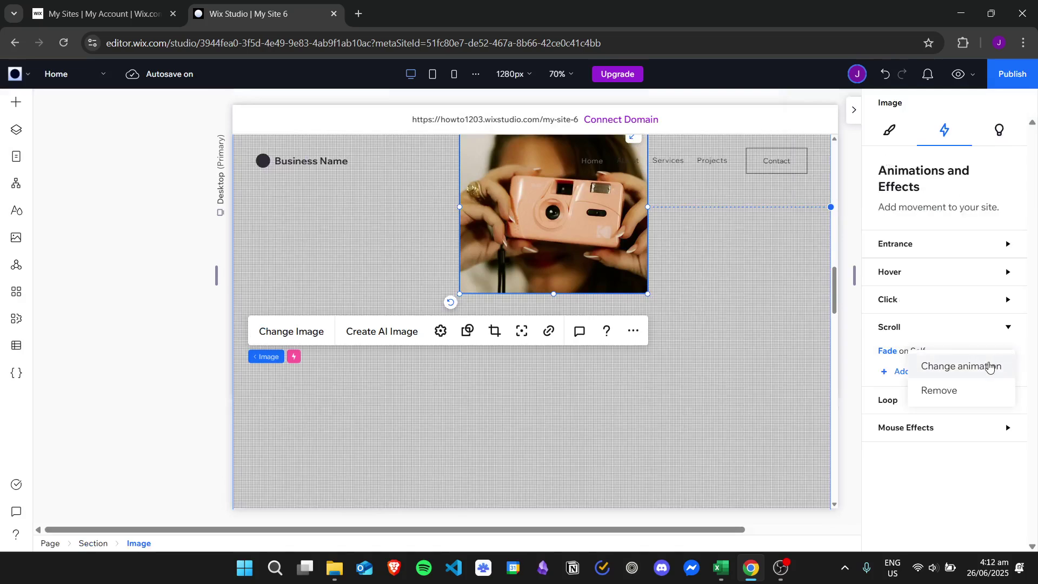
click(991, 364)
scroll(945, 327, down, 2)
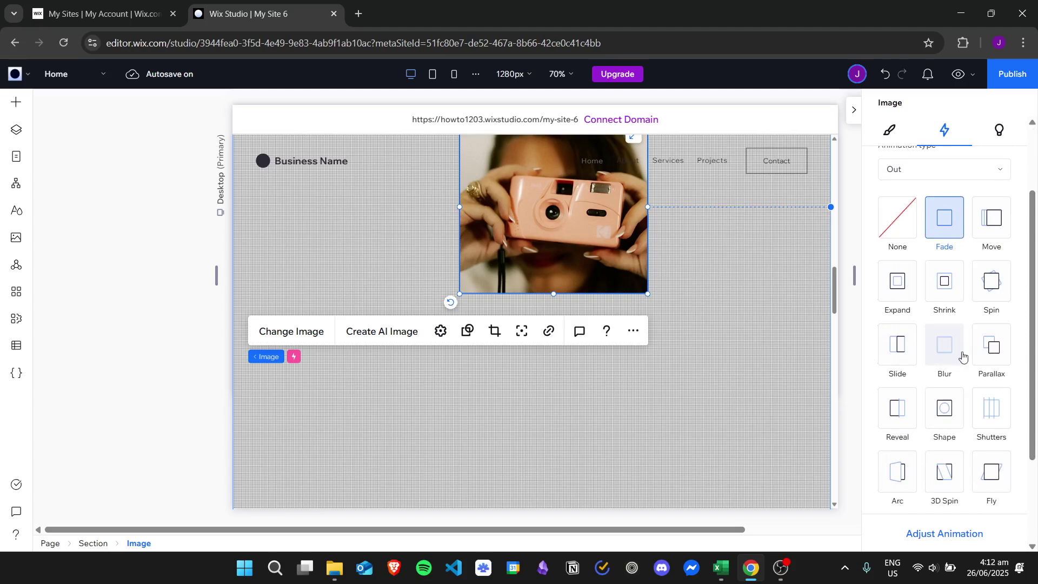
scroll(1033, 271, down, 1)
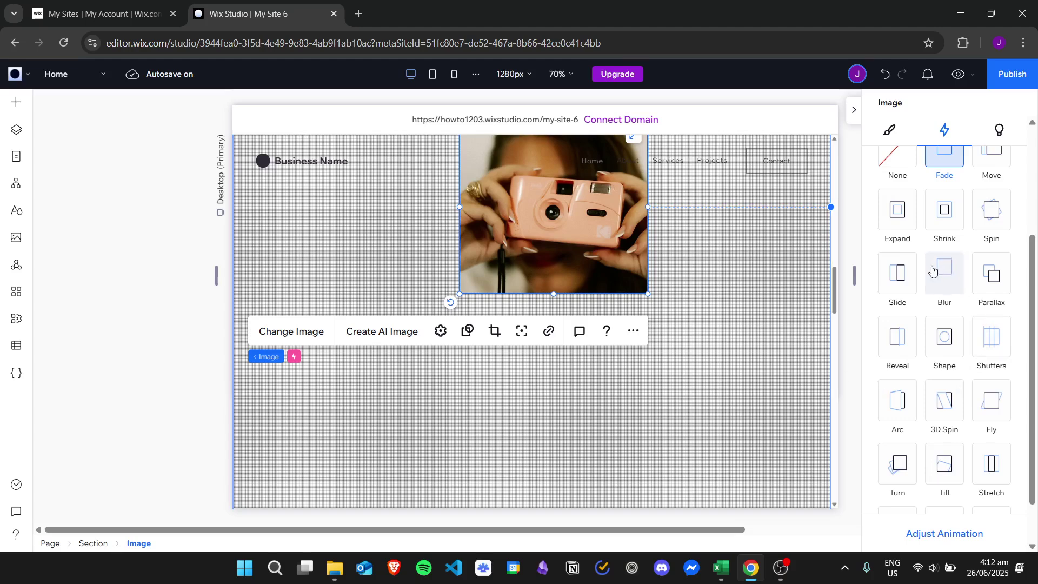
click(952, 281)
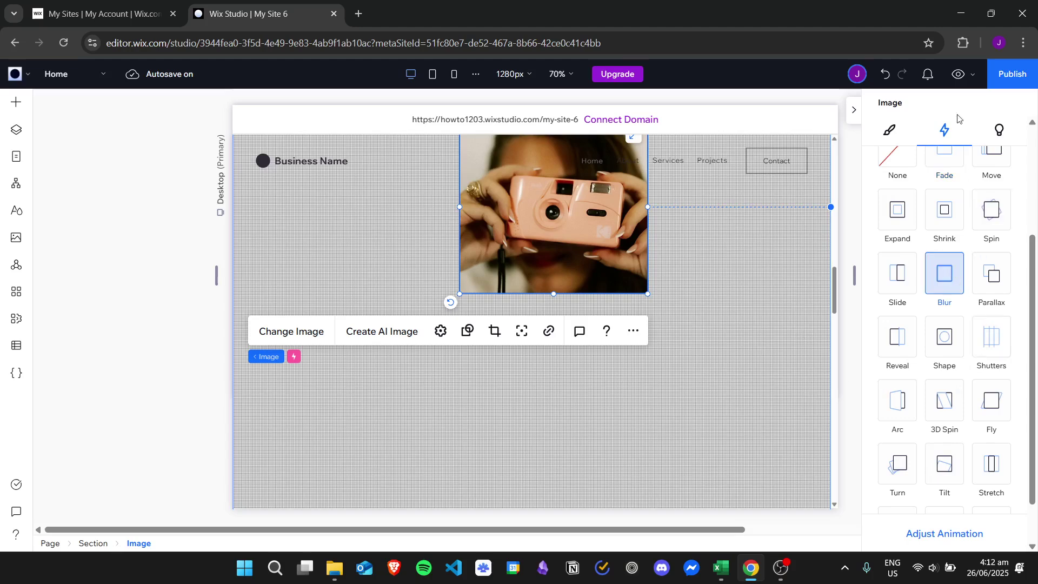
- Preview the area just above the camera image, return to editing, and open the setup of its Blur scroll animation
click(958, 74)
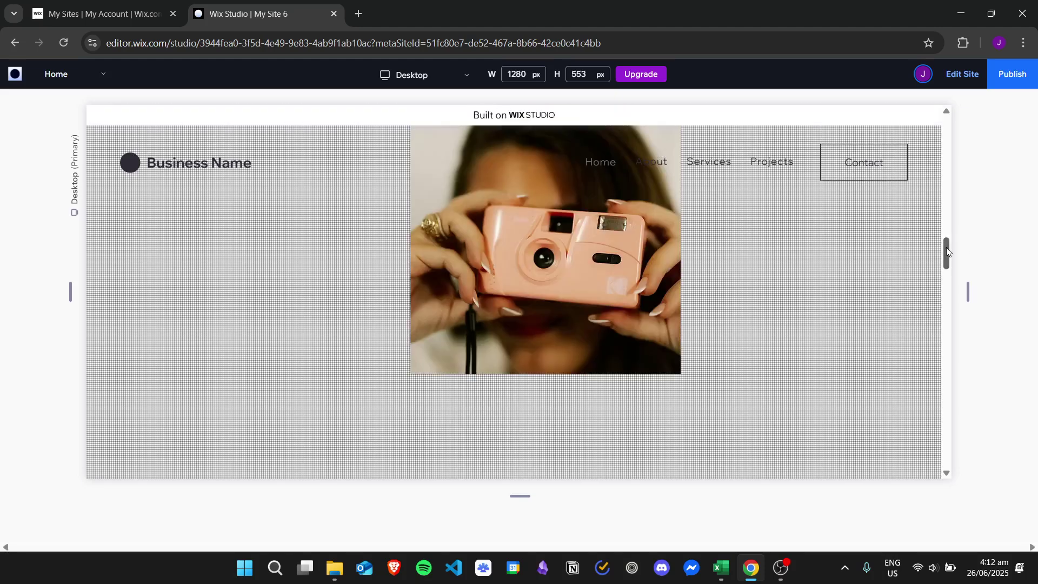
drag(947, 251, 947, 230)
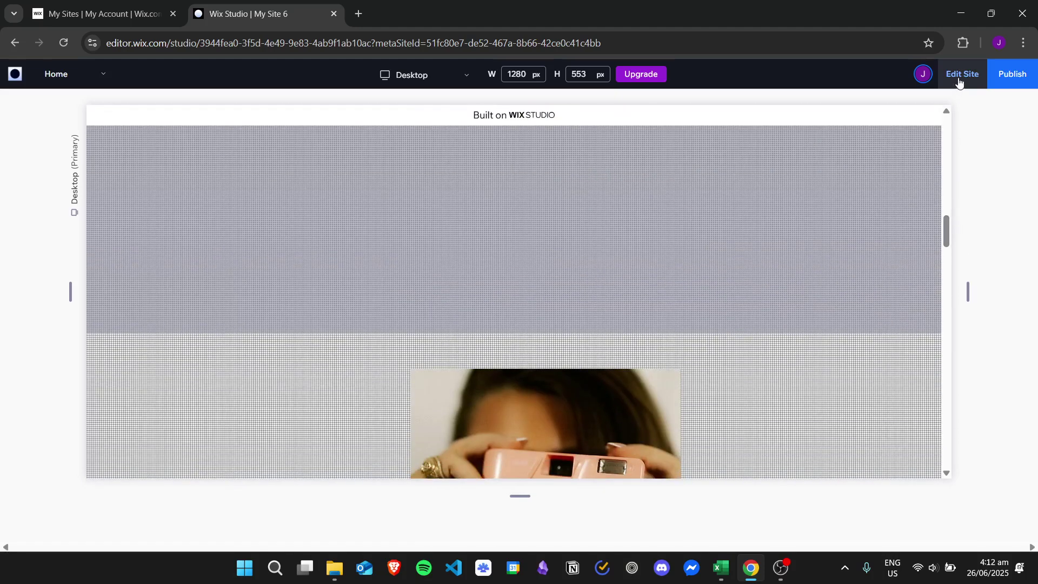
click(958, 81)
click(1009, 106)
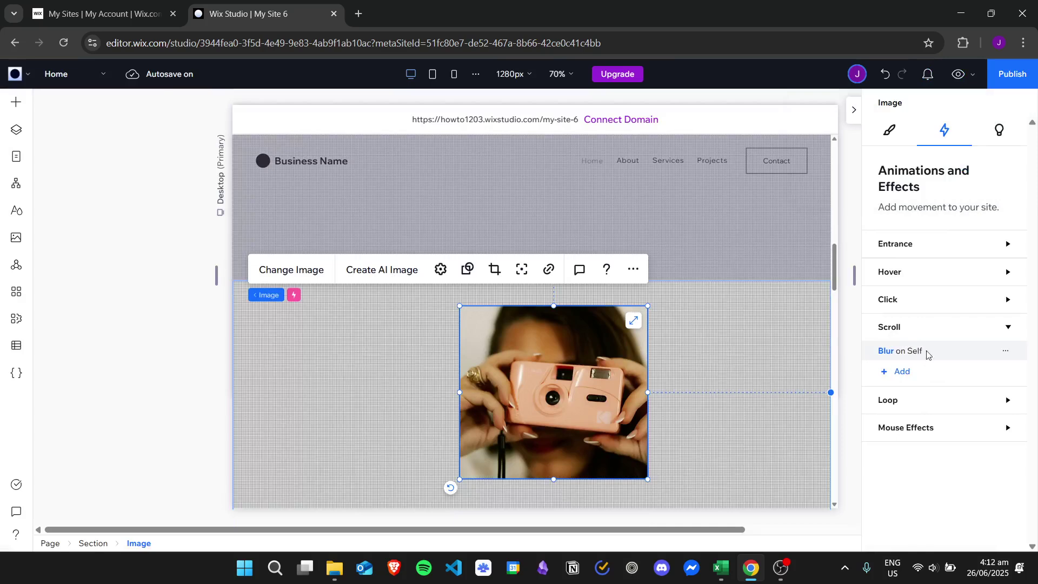
click(1006, 352)
click(980, 366)
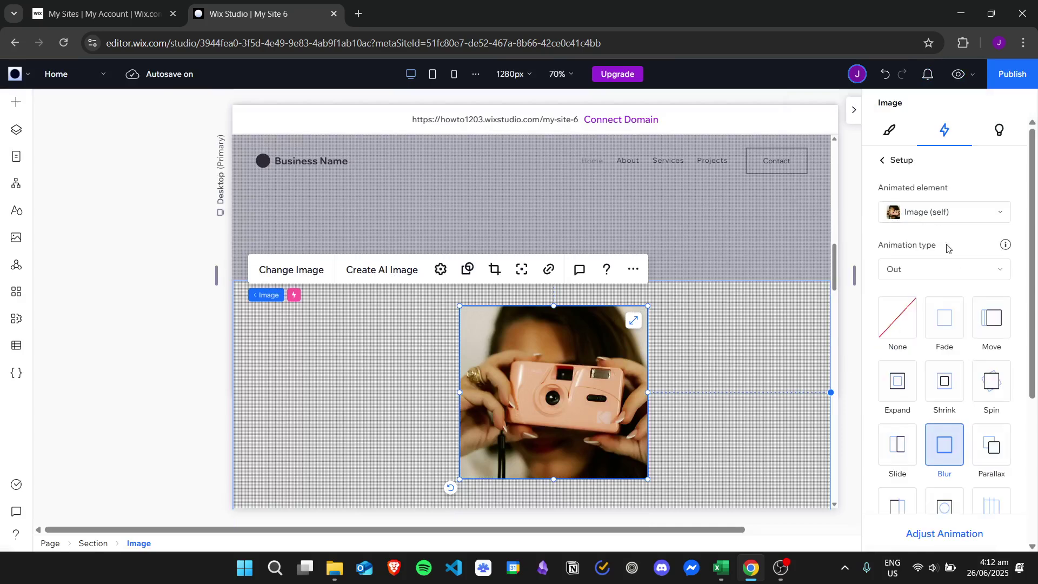
- Preview the Blur animation by scrolling through the image's section in both directions, and return to the image in the editor
click(959, 73)
drag(945, 222, 945, 431)
drag(933, 368, 946, 181)
drag(953, 219, 956, 266)
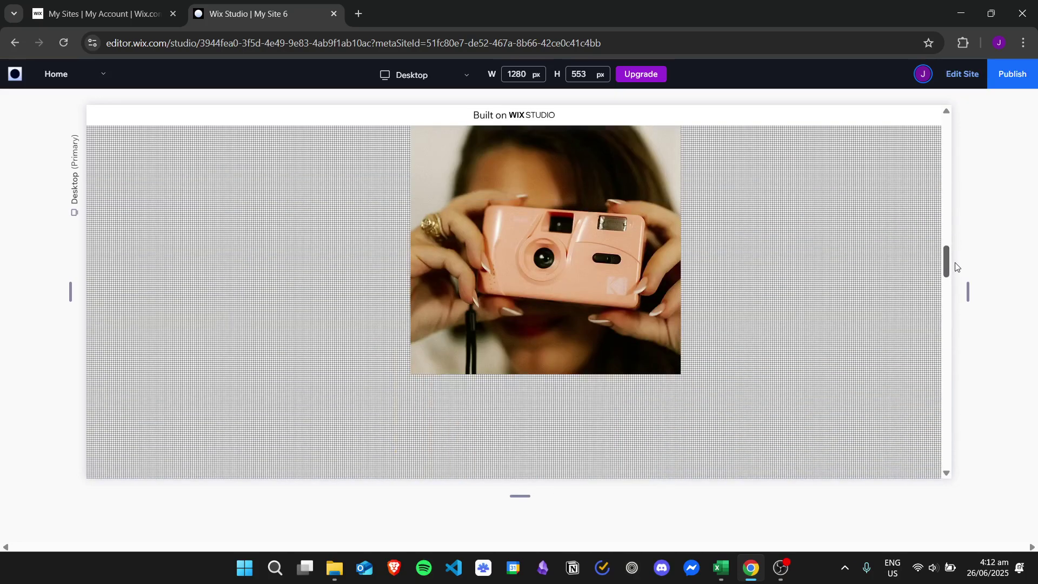
click(953, 72)
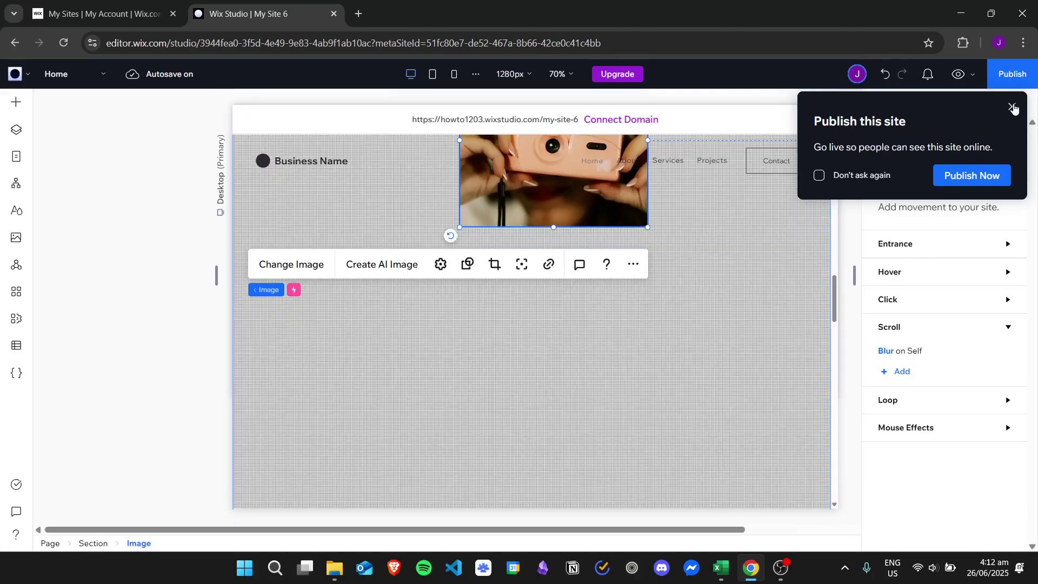
click(1012, 106)
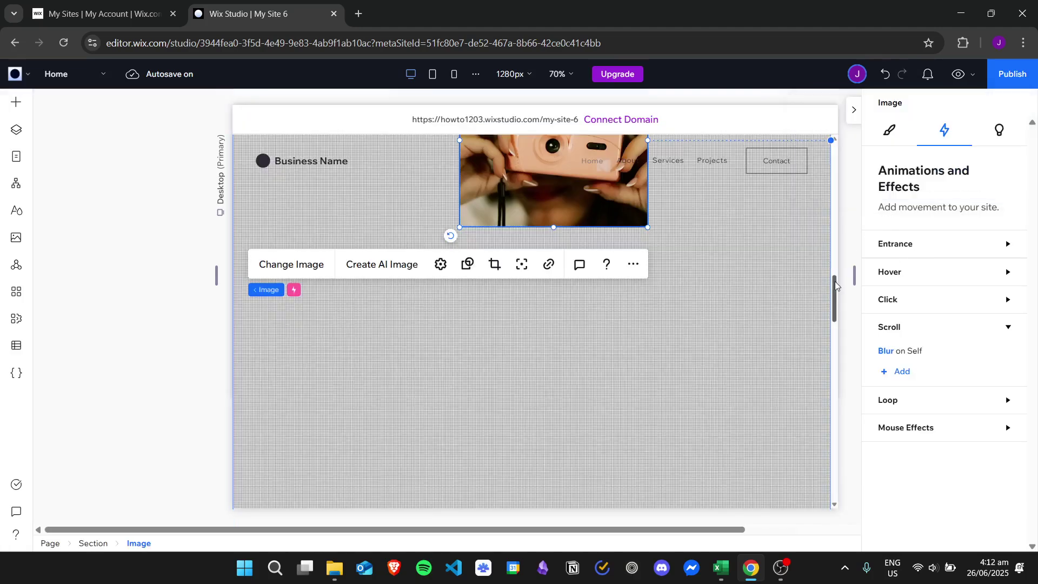
drag(835, 285, 847, 264)
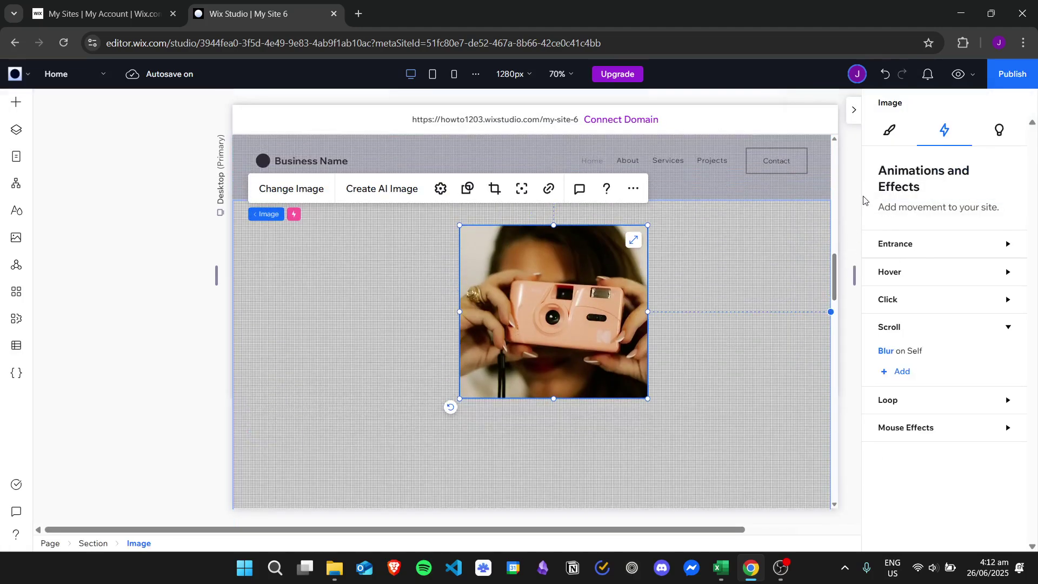